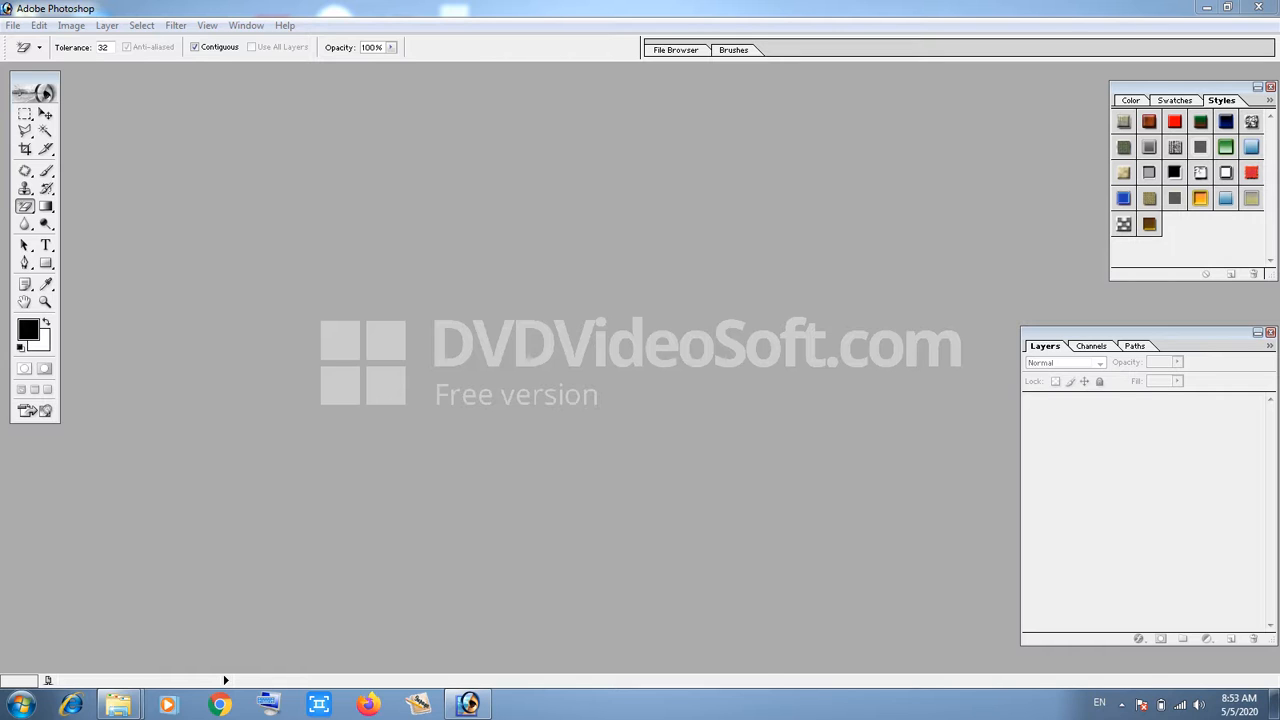
- Open the image 12A0K029B330-HY2 from the Desktop
mouse_move(600, 8)
left_mouse_down()
mouse_move(614, 18)
mouse_move(600, 13)
left_mouse_up()
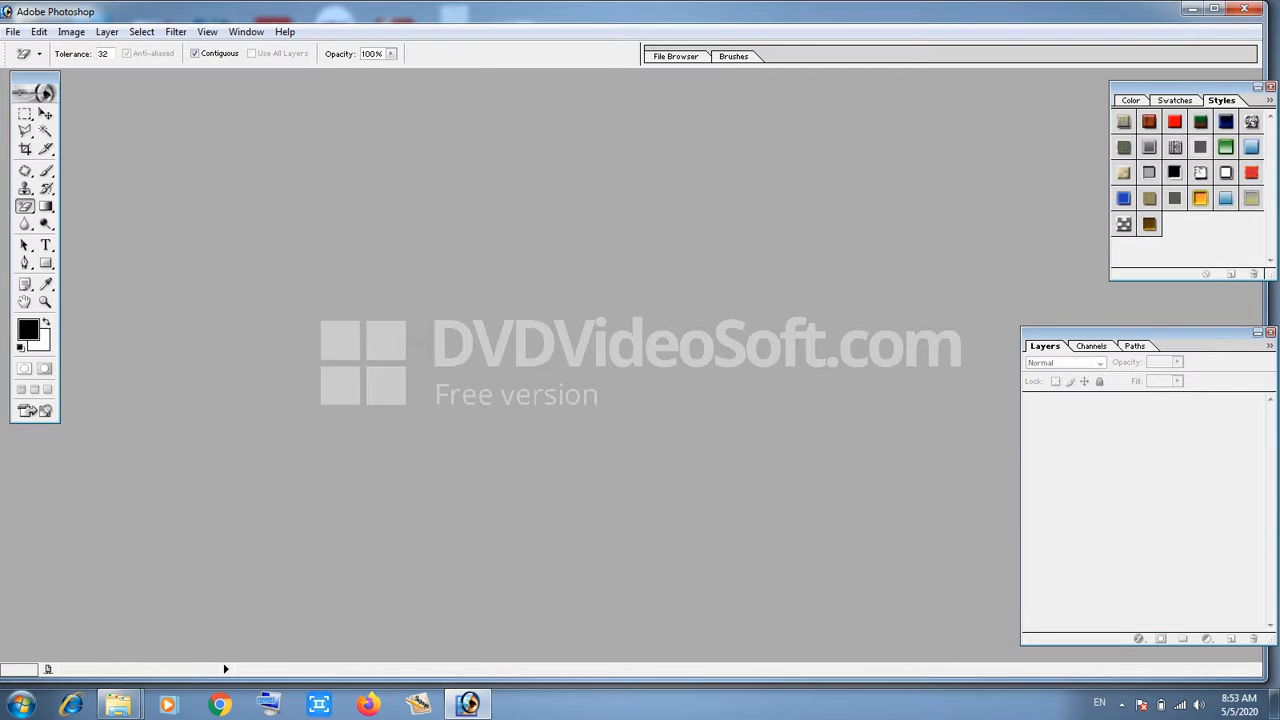
left_click(1214, 8)
left_click(13, 26)
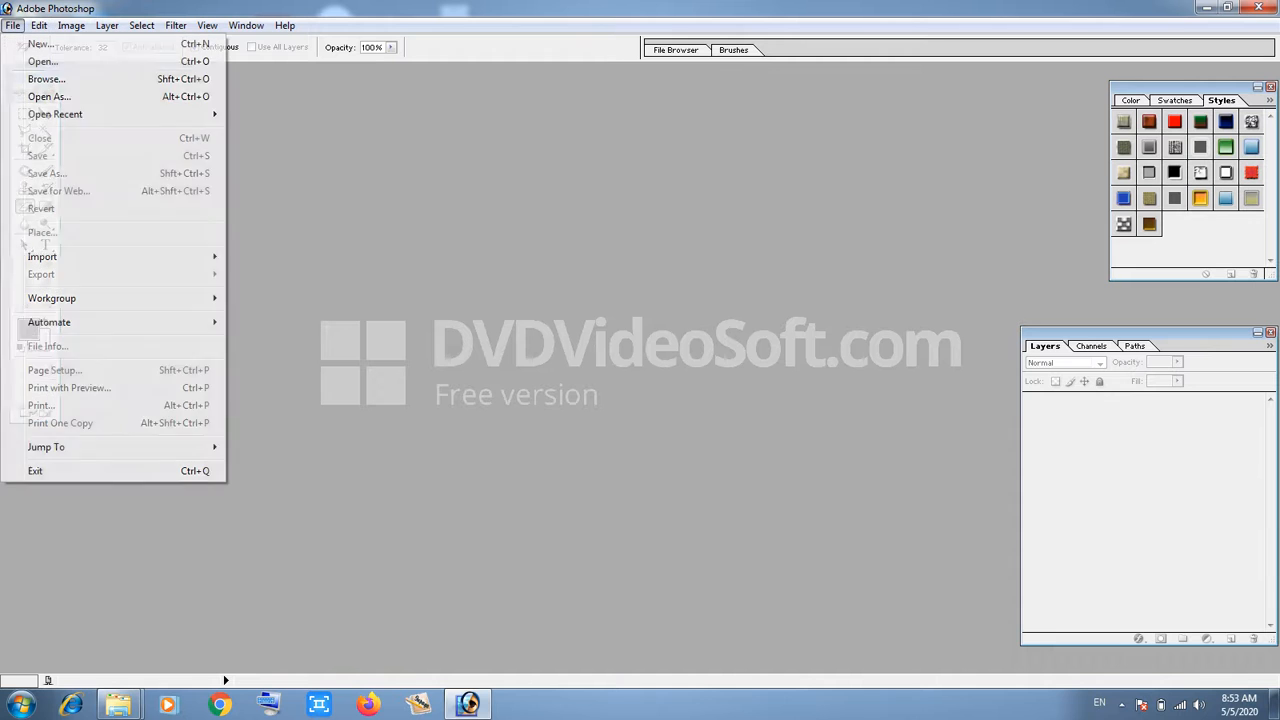
left_click(42, 61)
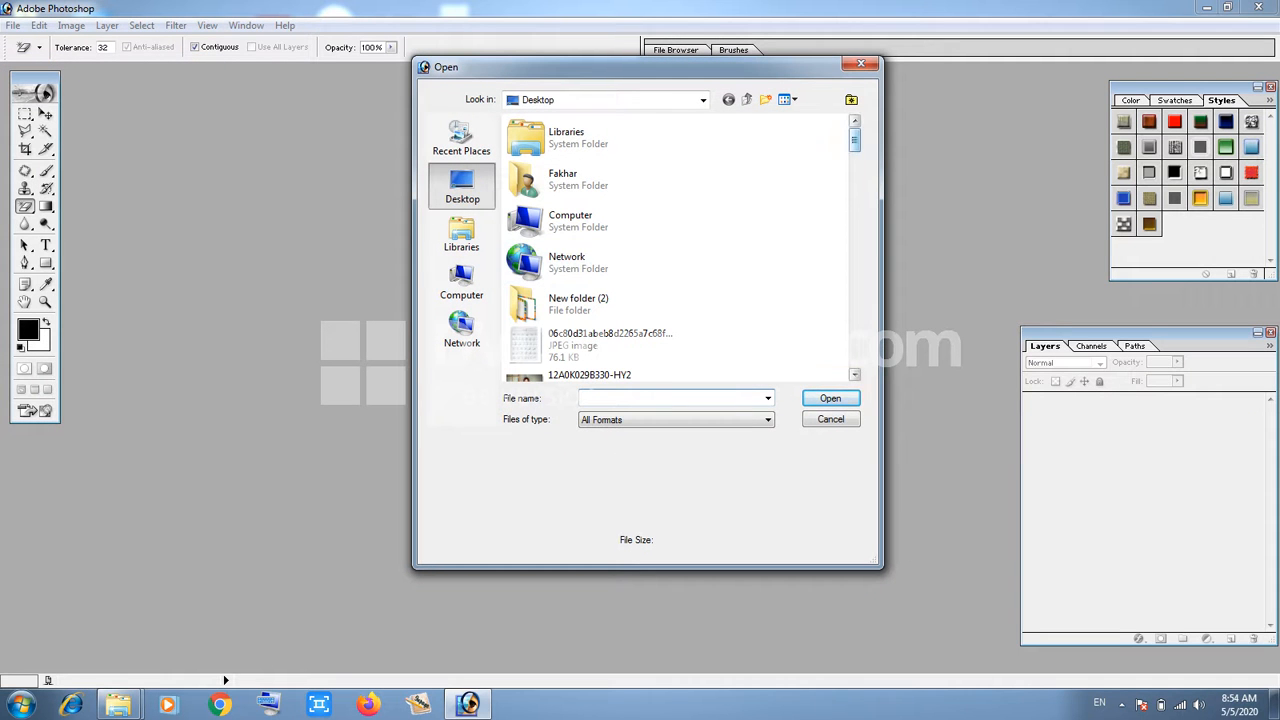
scroll(680, 245, "down", 5)
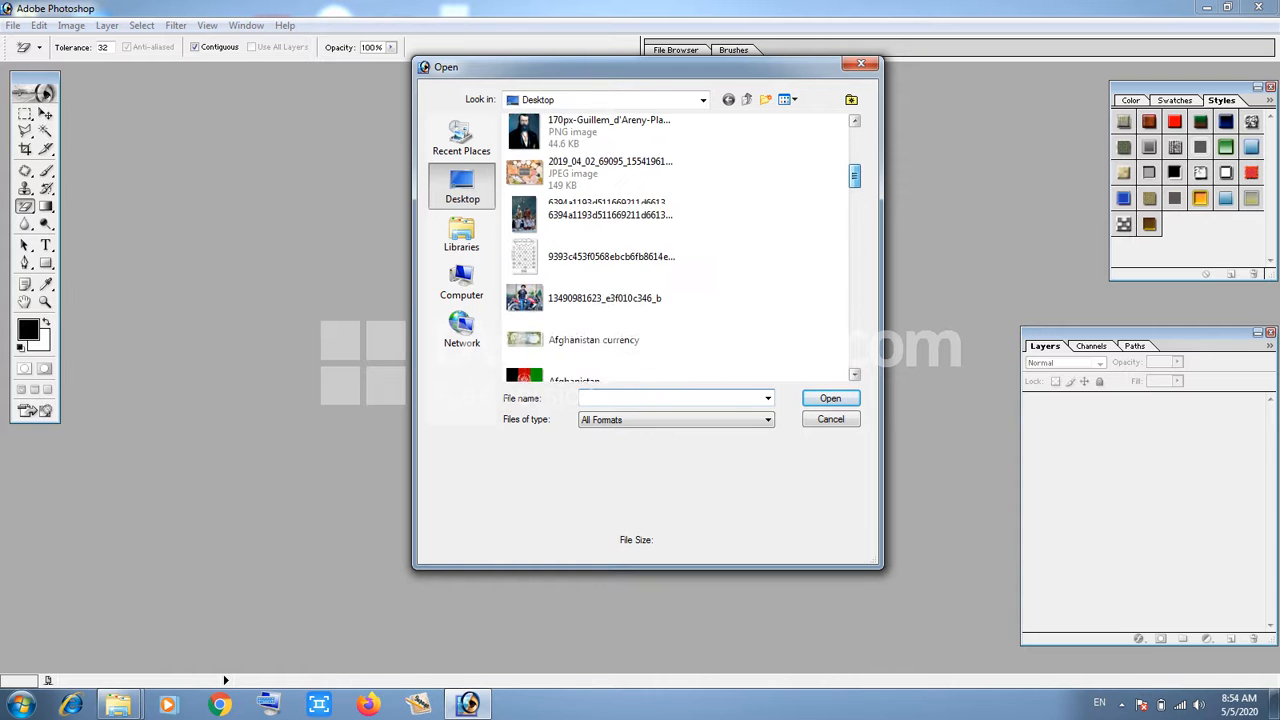
scroll(680, 245, "down", 8)
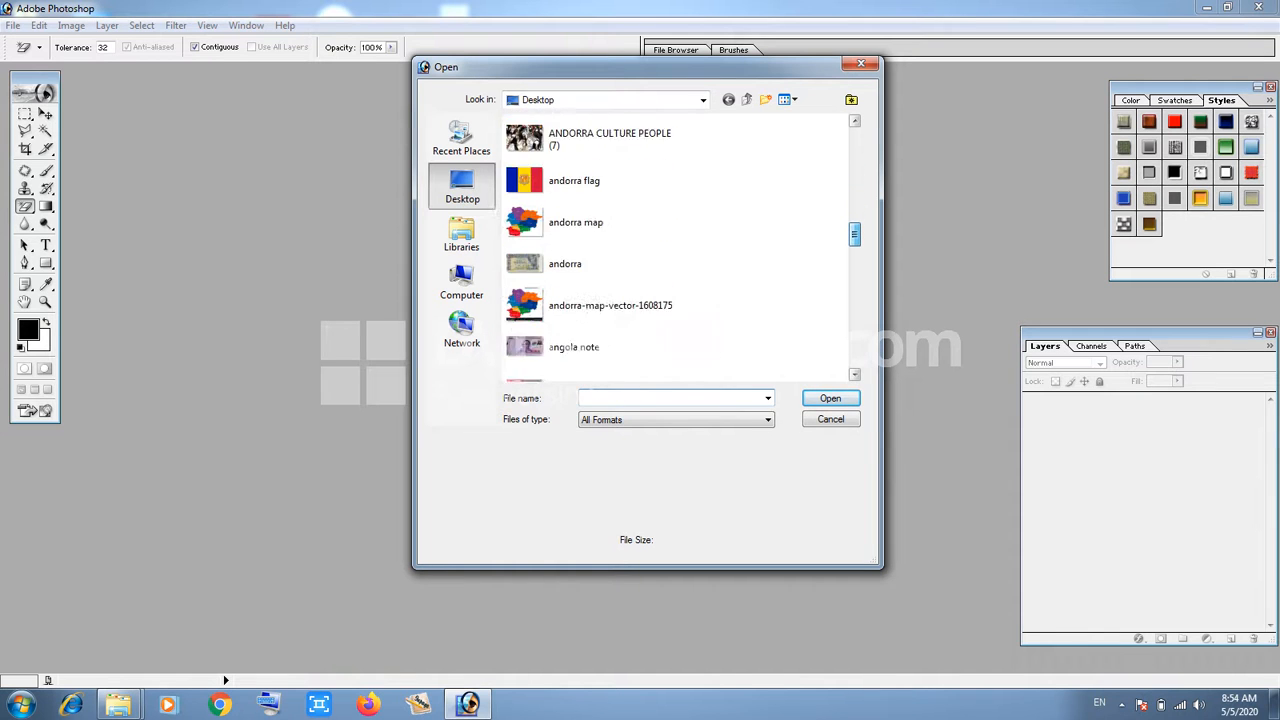
scroll(680, 245, "down", 10)
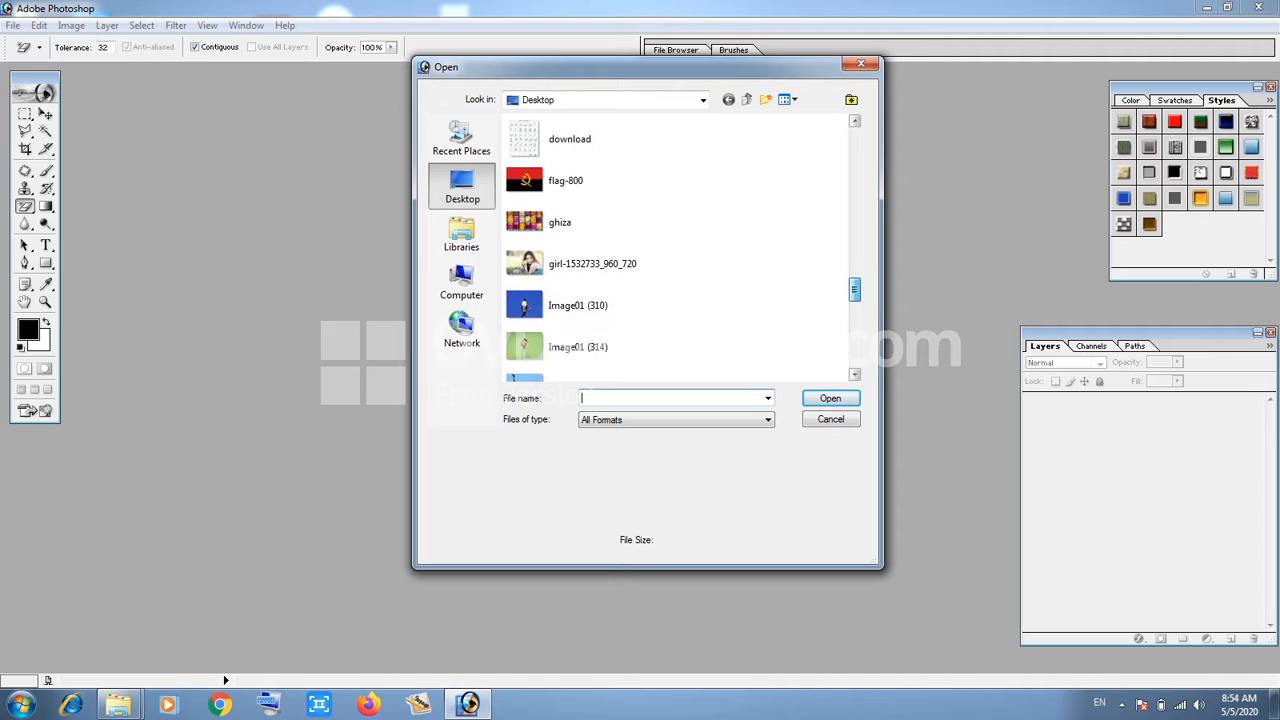
scroll(680, 245, "down", 10)
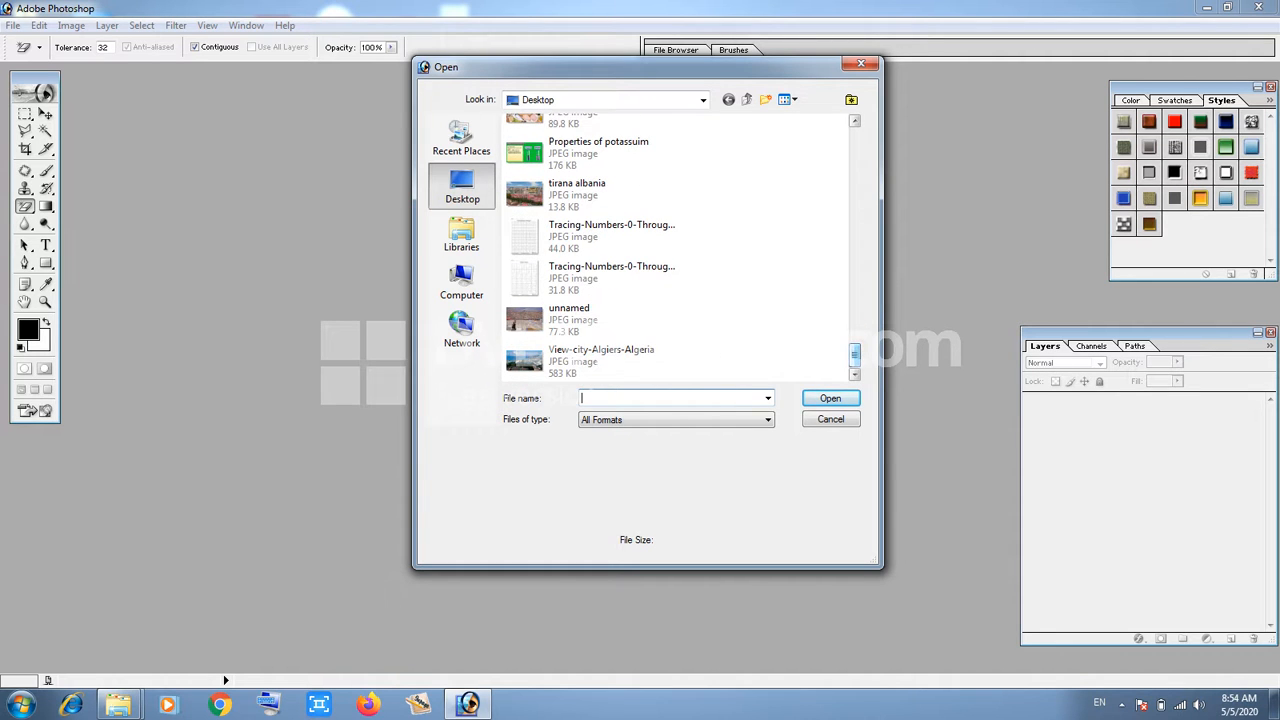
scroll(680, 245, "up", 10)
scroll(680, 245, "up", 5)
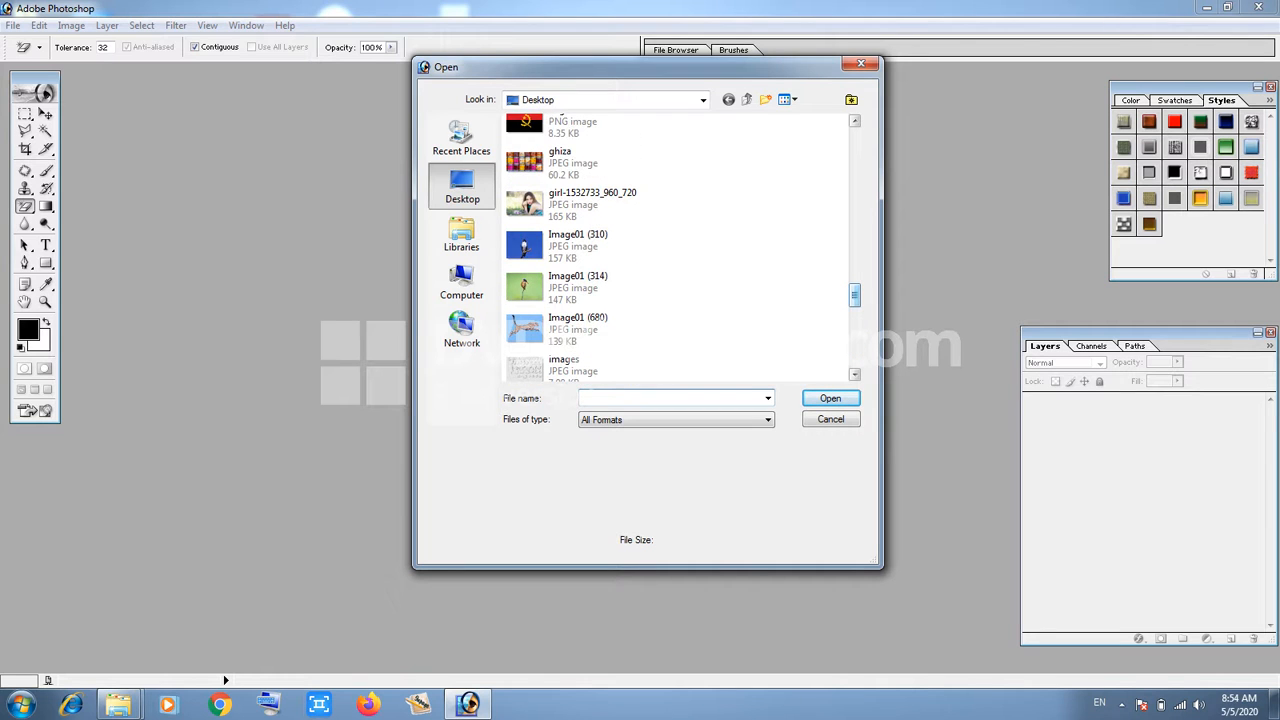
scroll(680, 245, "up", 5)
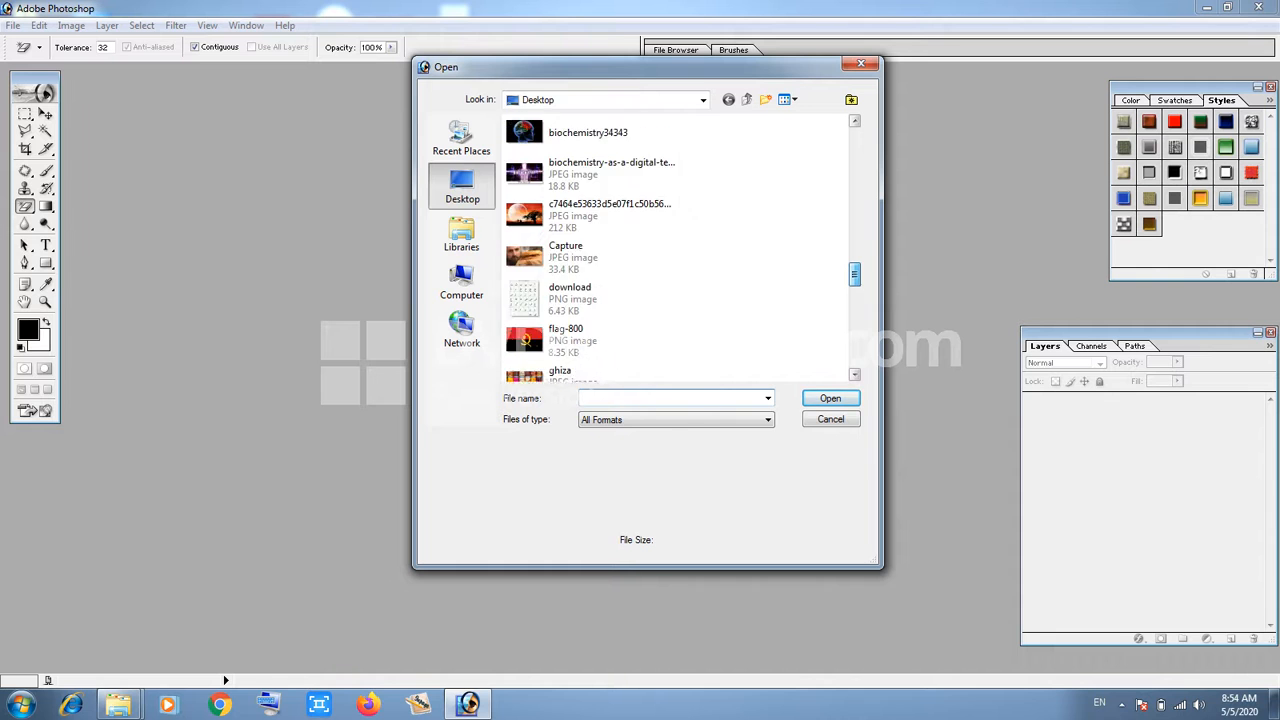
scroll(680, 245, "up", 5)
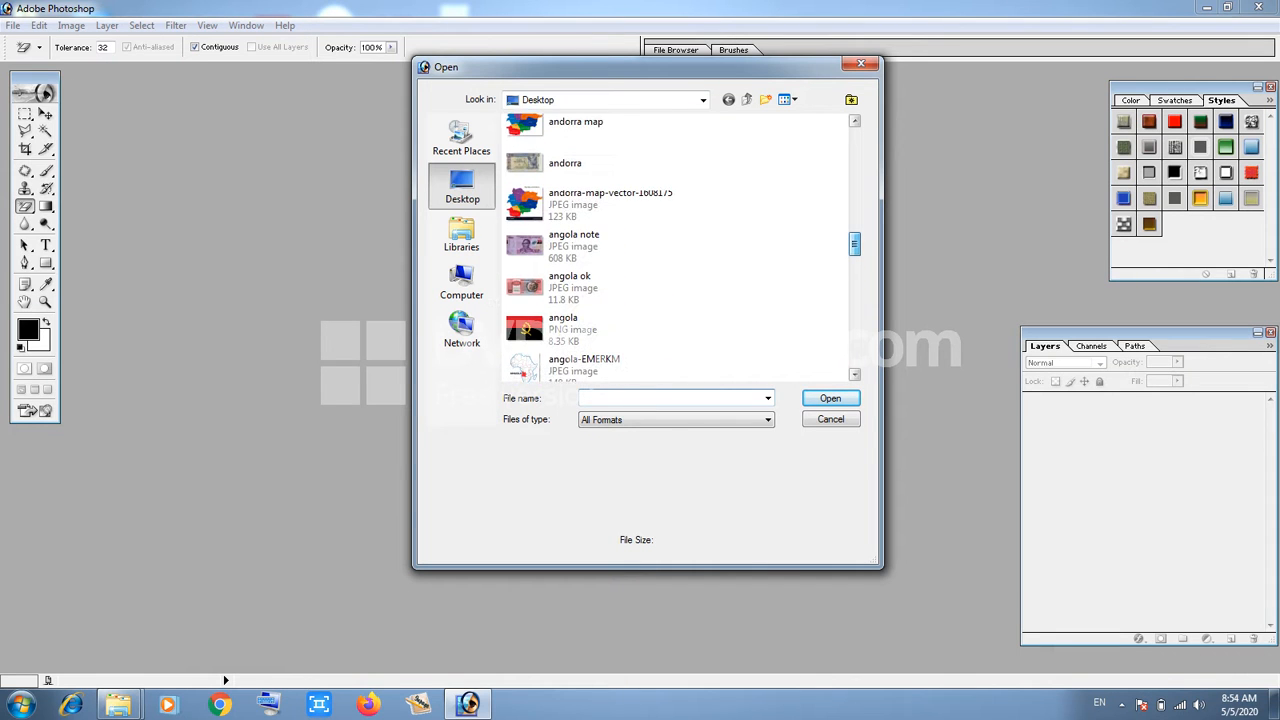
scroll(680, 245, "up", 5)
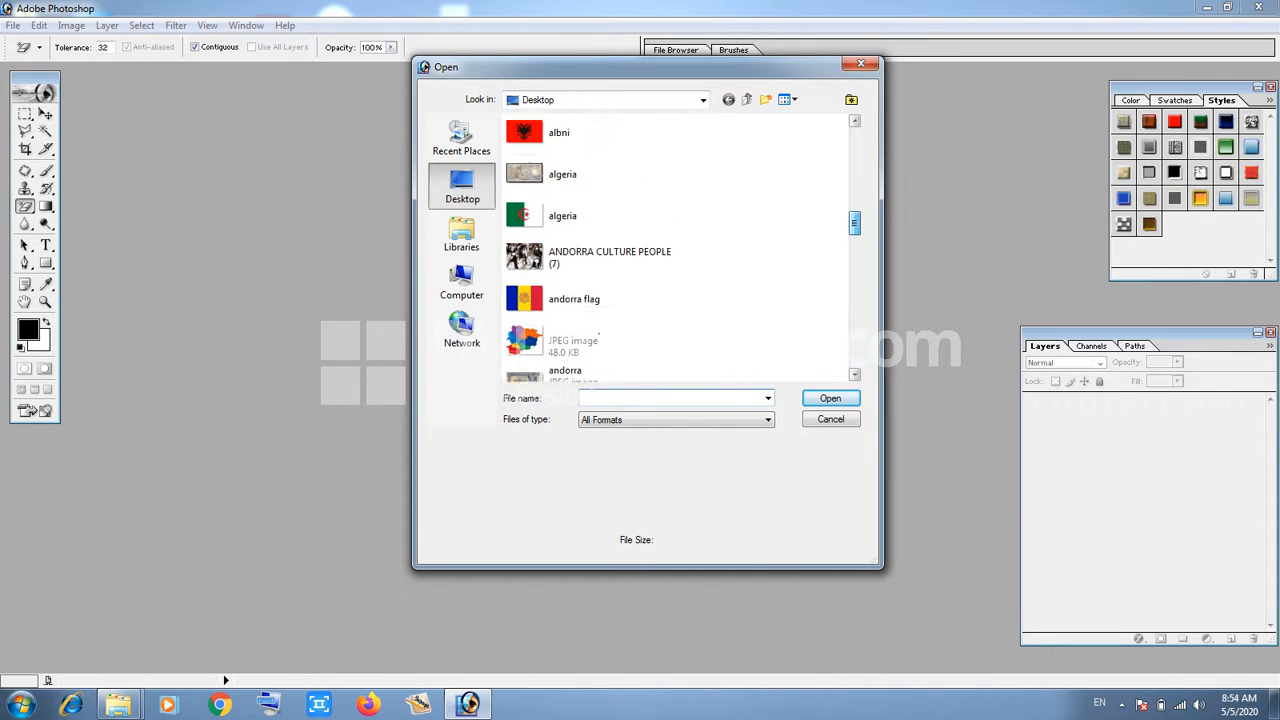
scroll(680, 245, "up", 5)
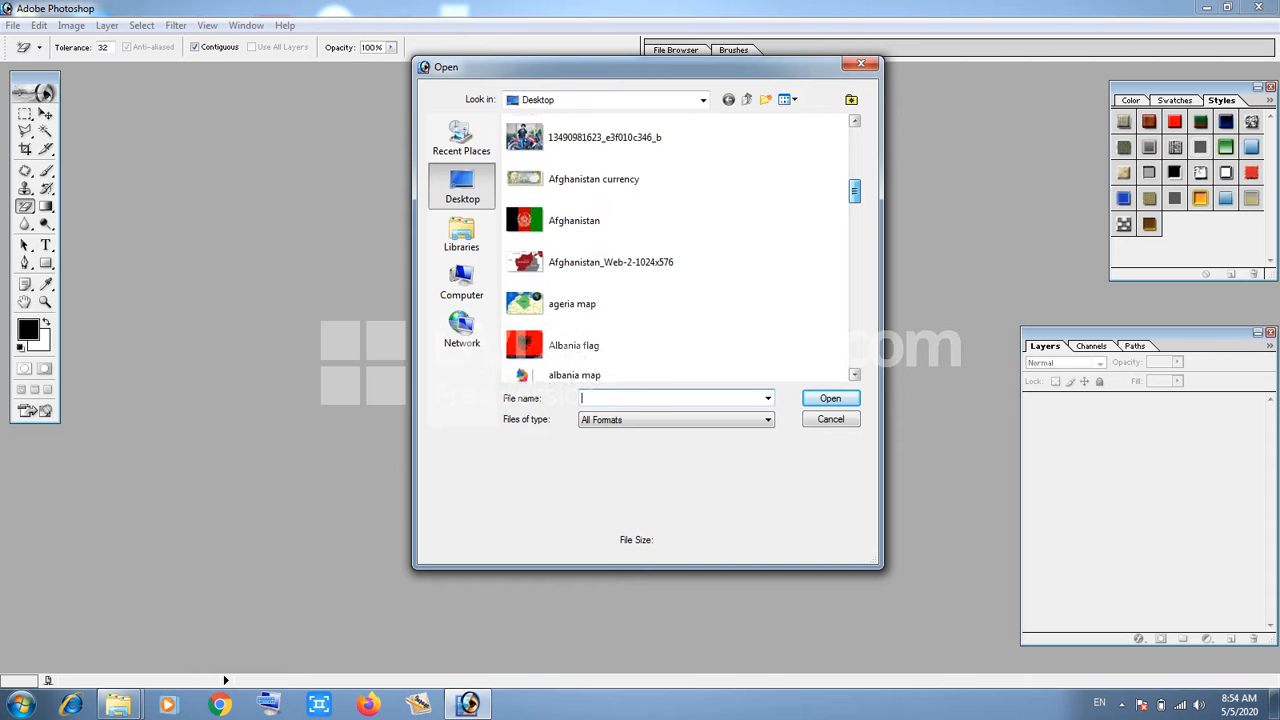
scroll(680, 245, "up", 5)
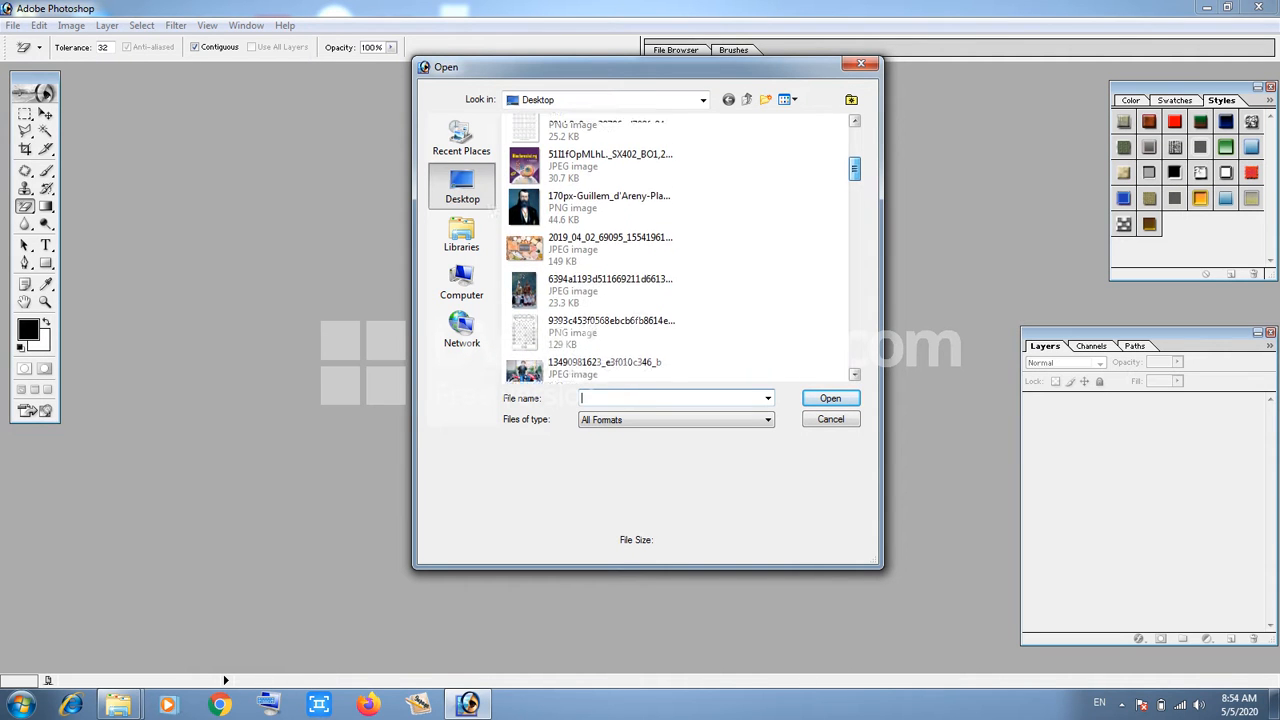
scroll(680, 245, "up", 3)
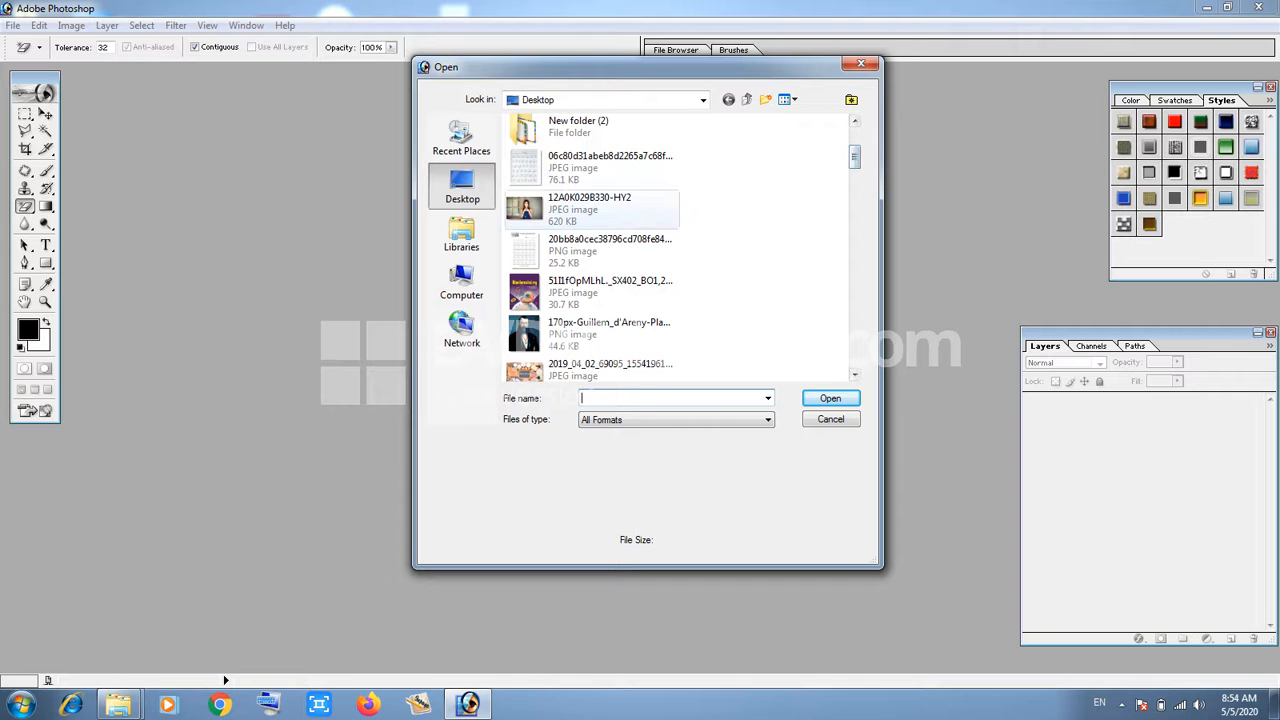
left_click(592, 209)
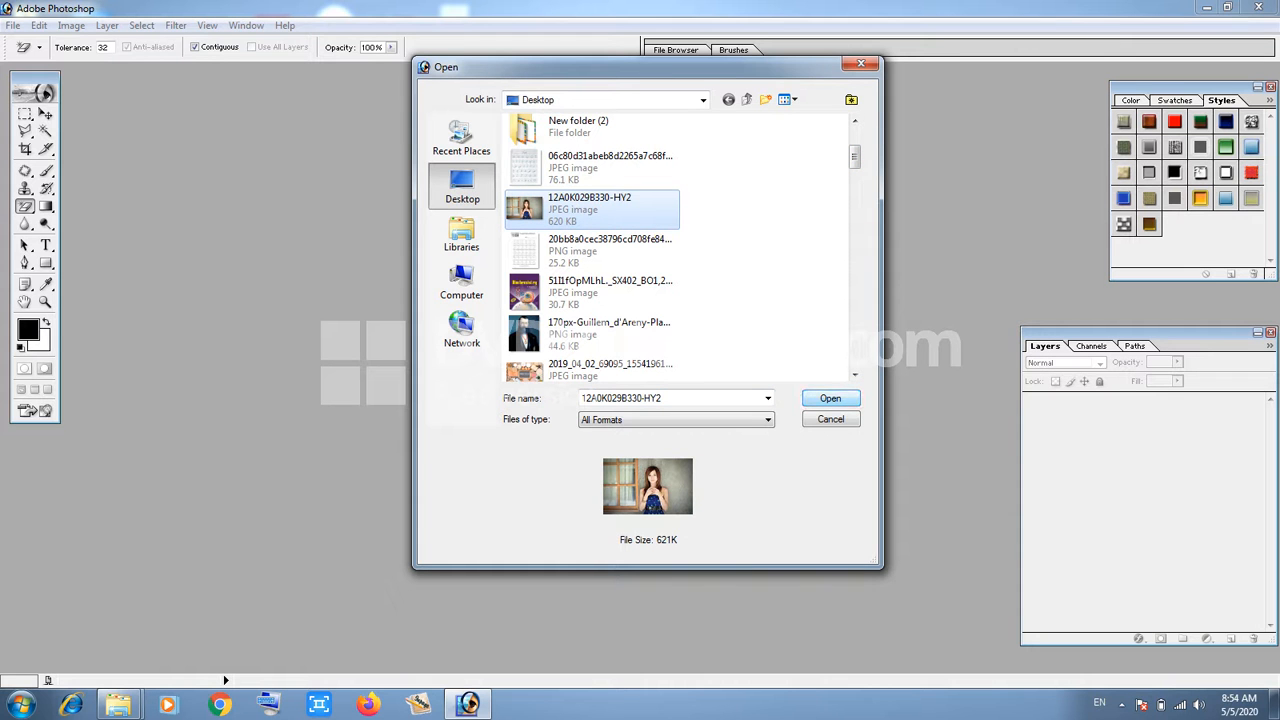
left_click(830, 398)
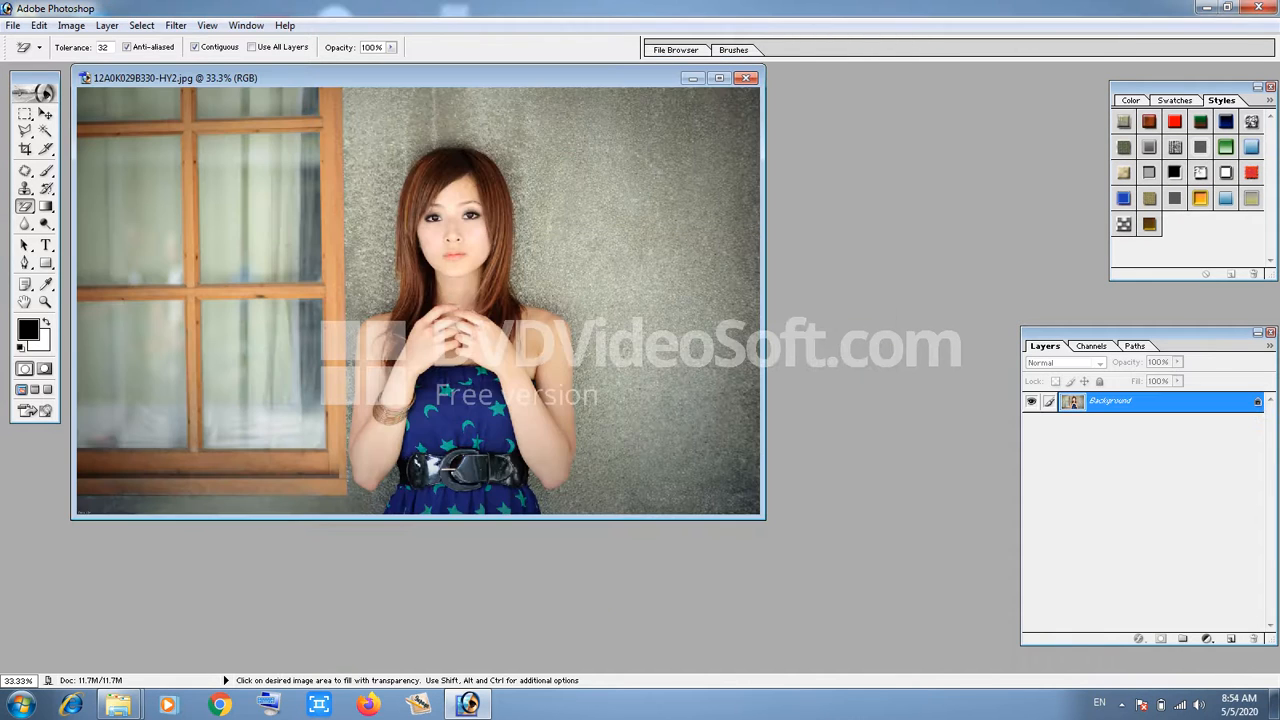
- Maximize the photo's document window and hide the Layers and Styles palettes to clear the workspace
left_click_drag(420, 78, 488, 117)
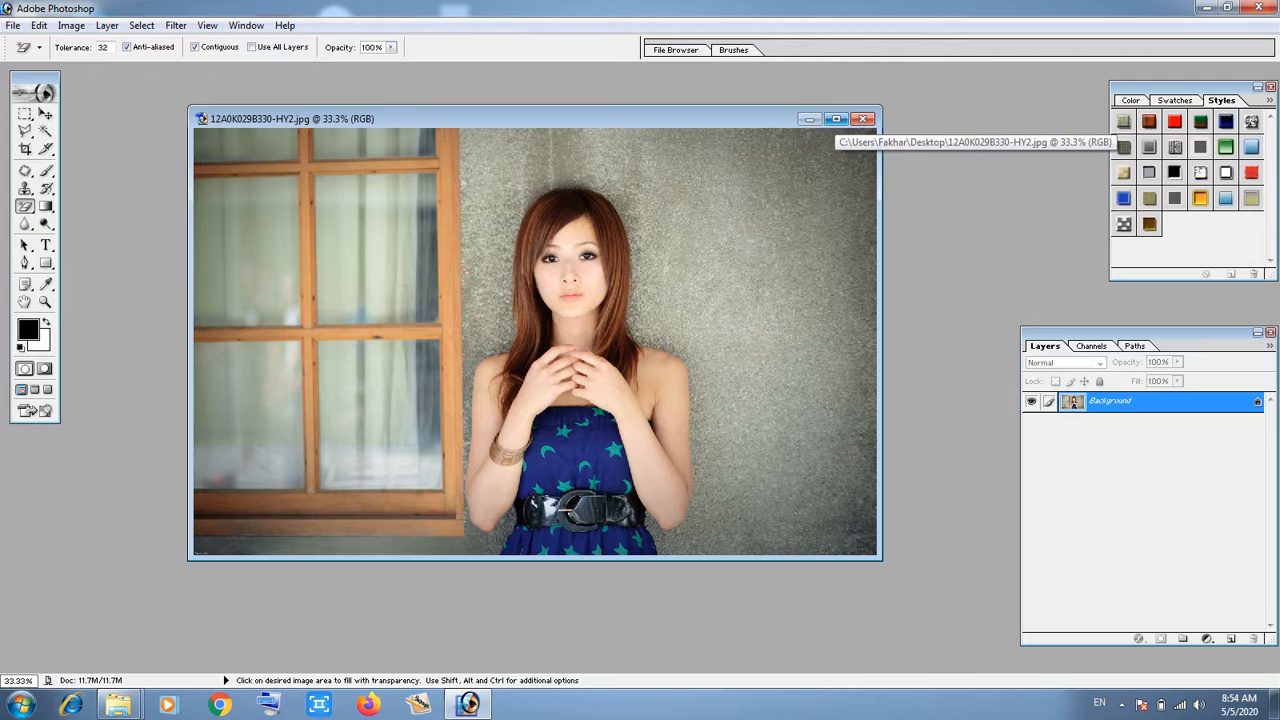
left_click(836, 119)
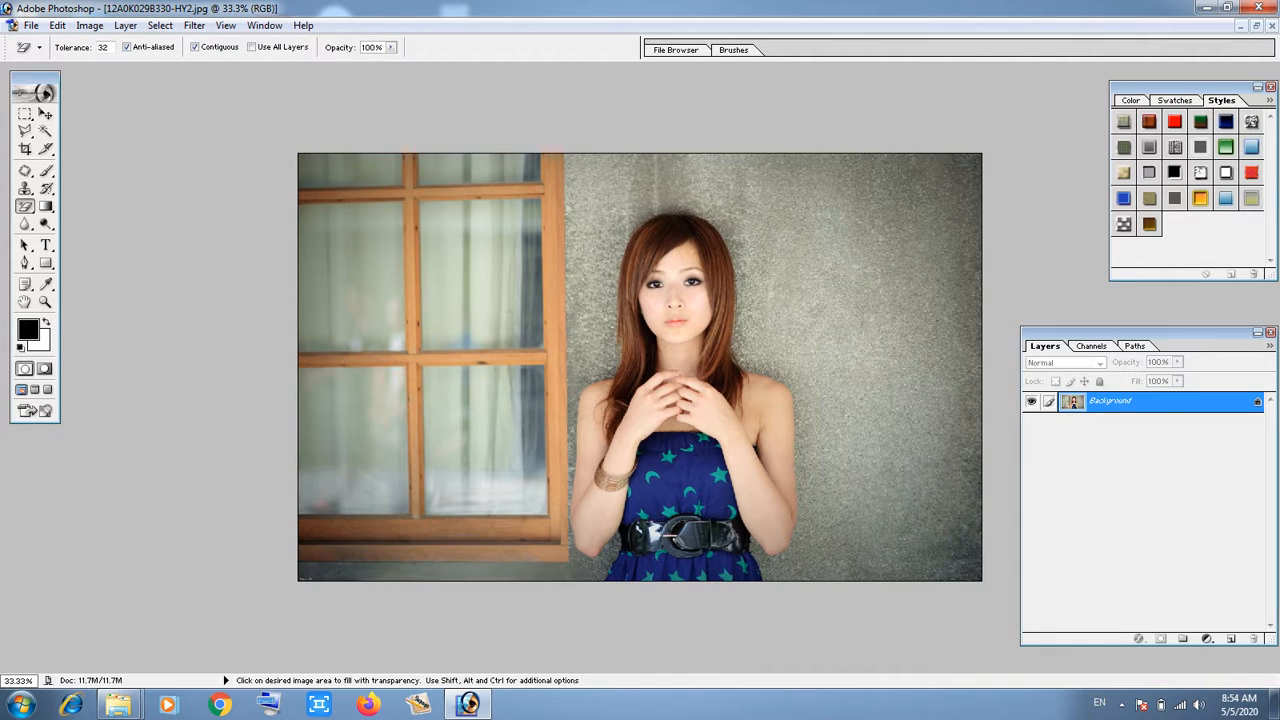
key("ctrl")
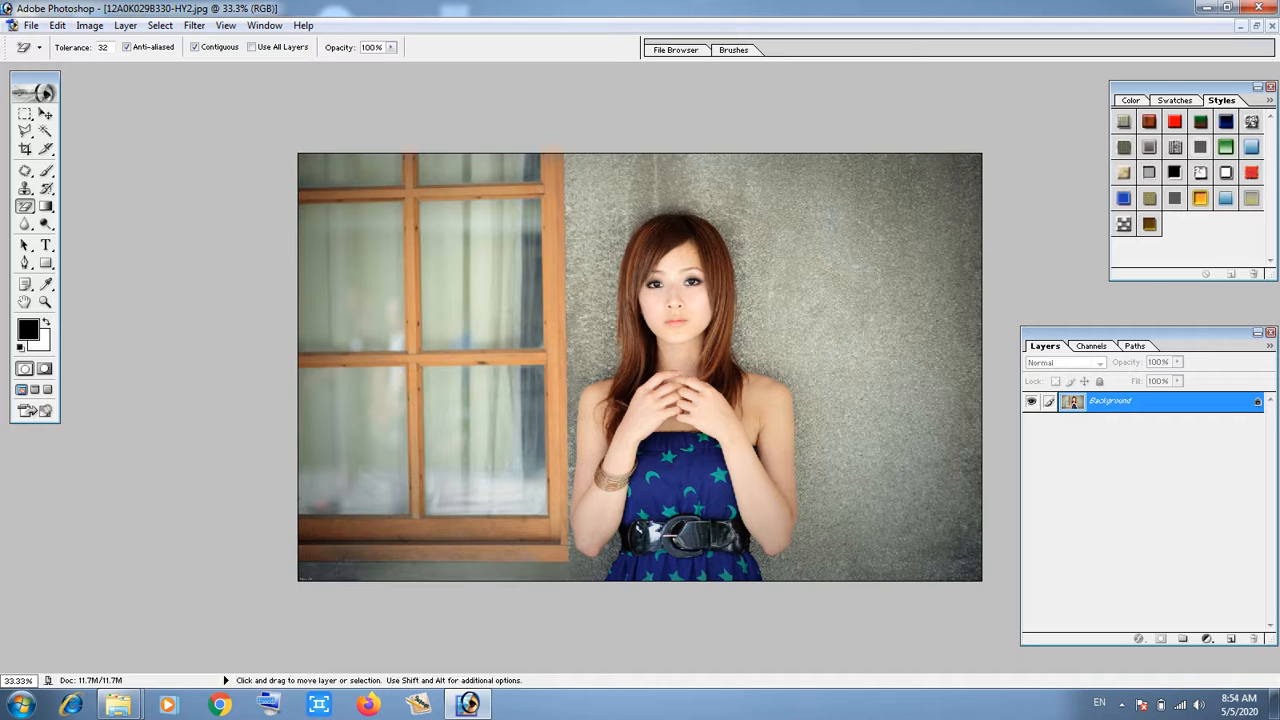
key("ctrl+plus")
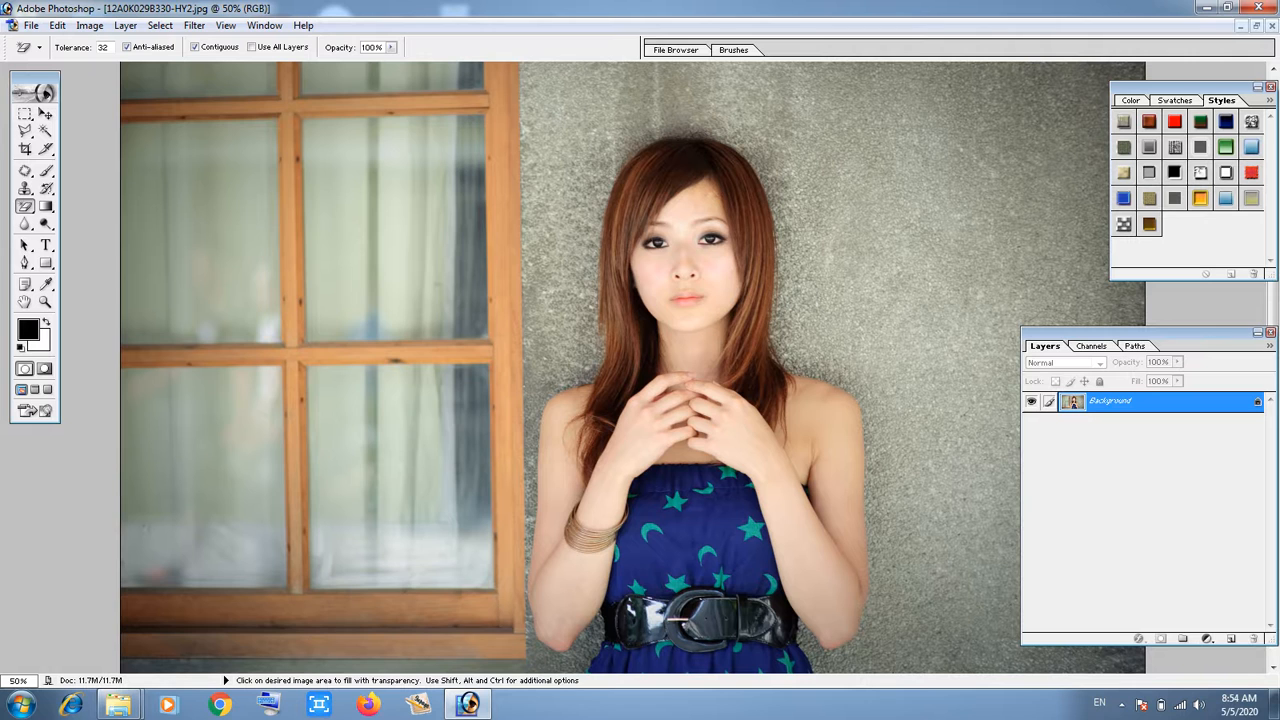
key("space")
left_click_drag(640, 400, 640, 386)
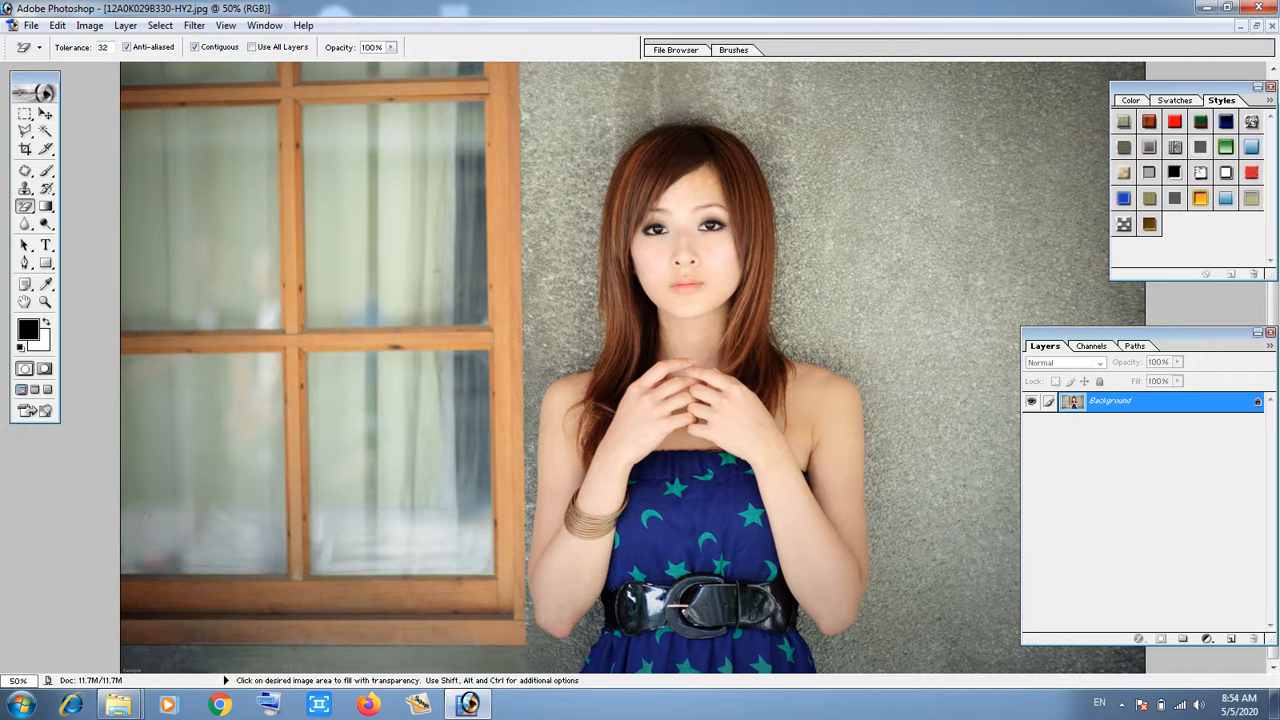
key("F7")
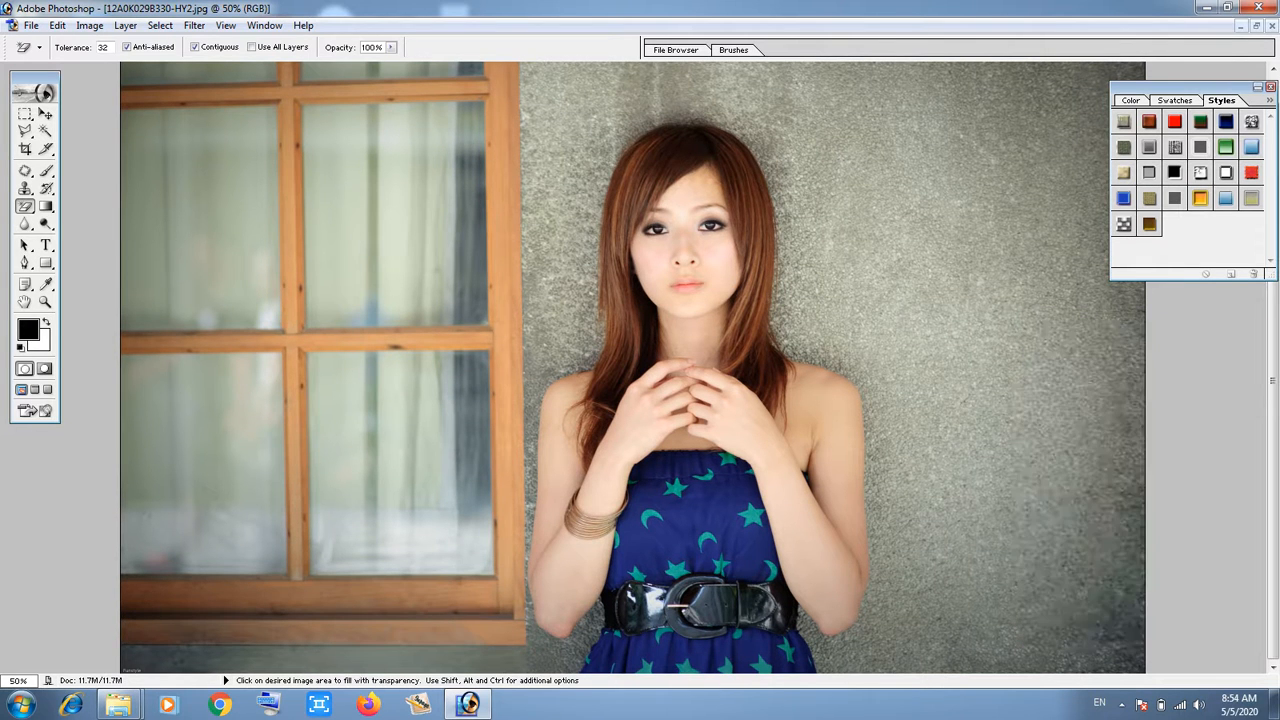
key("F6")
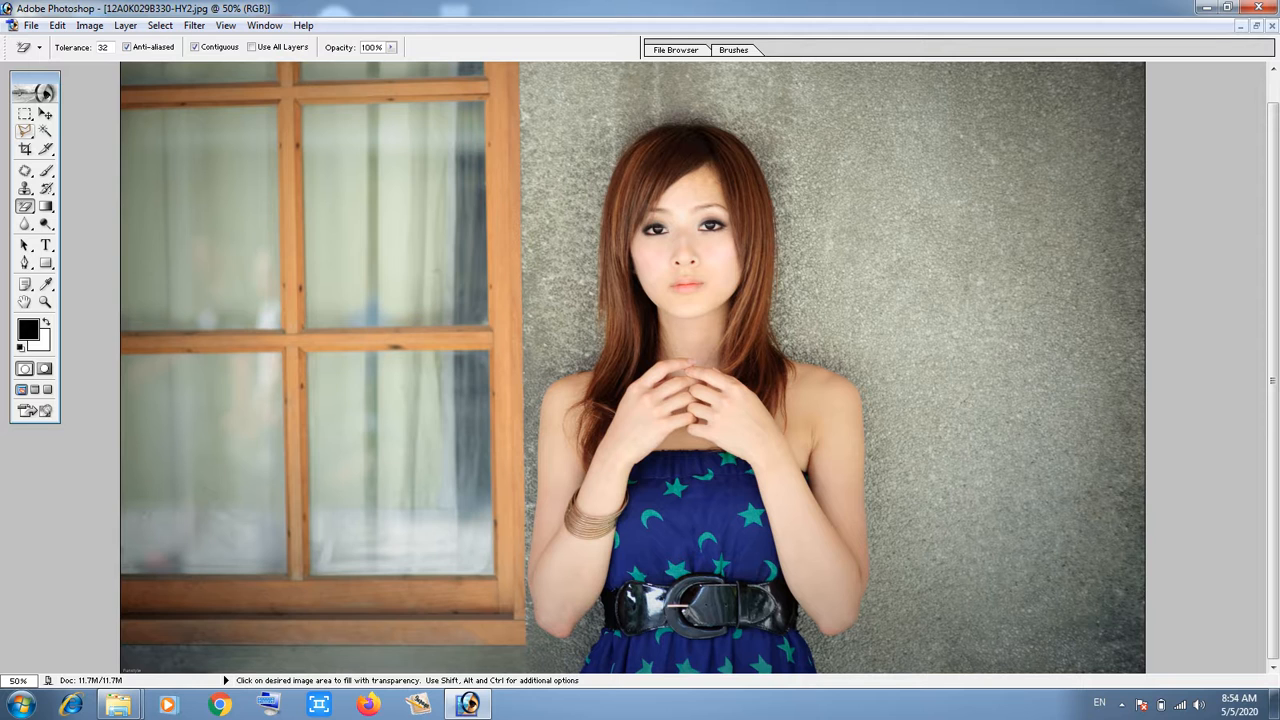
- Trace the woman's hair, shoulders, arms and dress with the Polygonal Lasso and close the outline into a selection
left_click(25, 131)
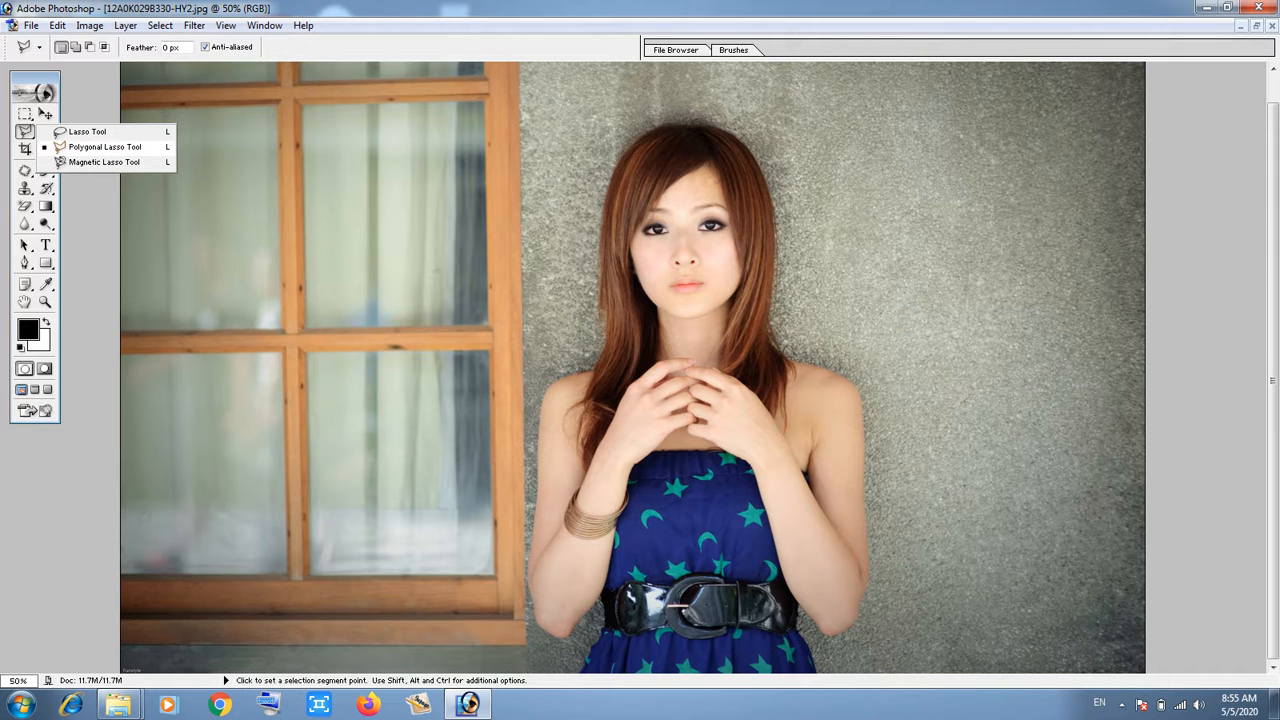
left_click(105, 147)
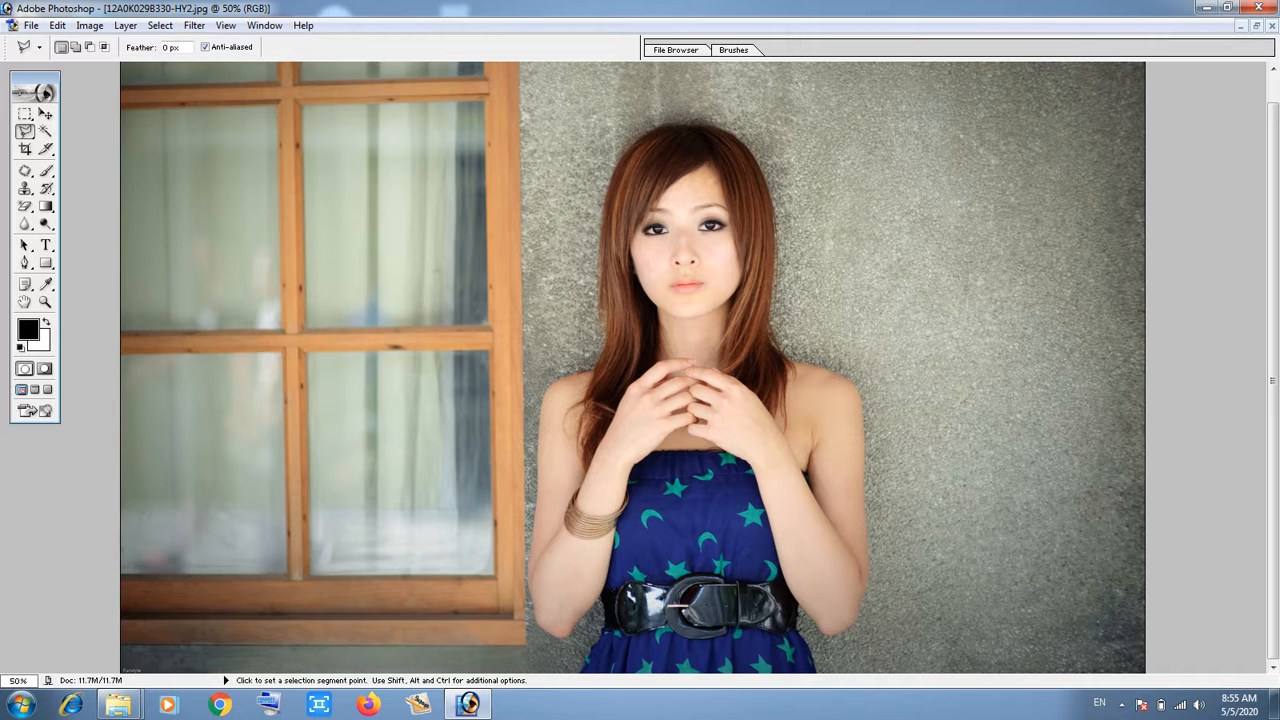
left_click(691, 125)
left_click(659, 124)
left_click(610, 188)
left_click(608, 191)
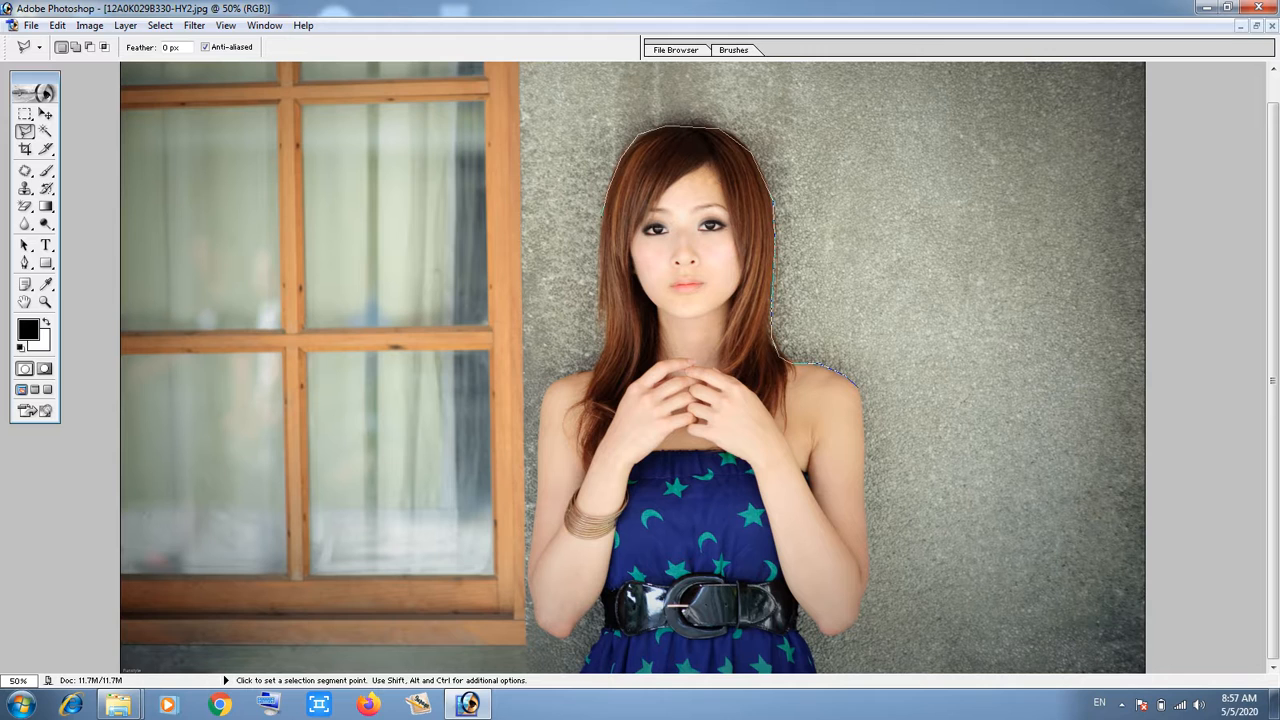
left_click(598, 273)
left_click(608, 344)
left_click(598, 366)
left_click(542, 410)
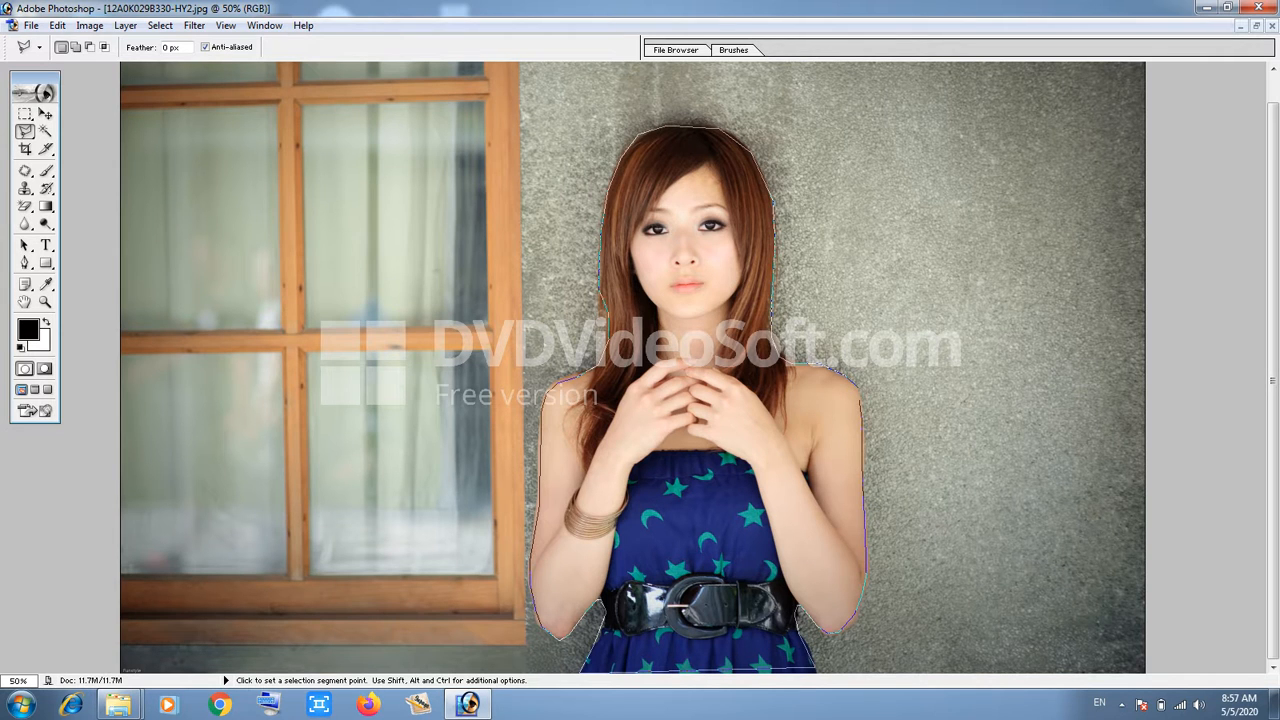
key("Return")
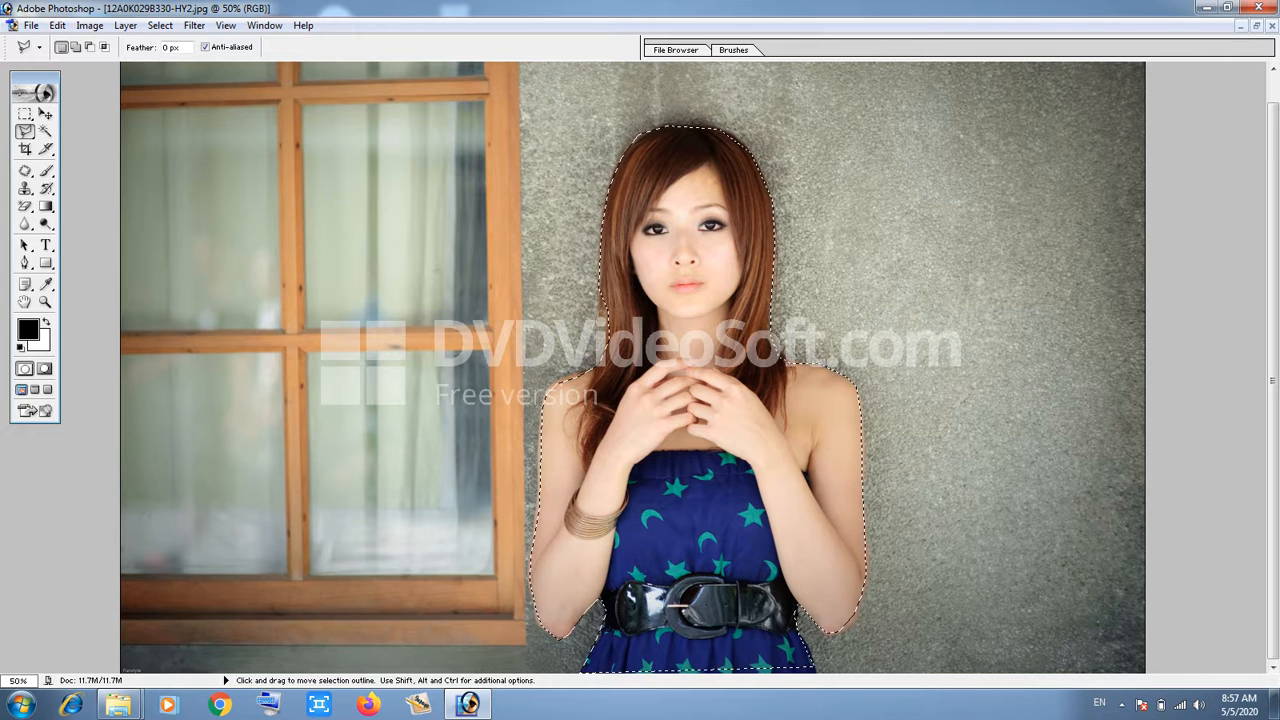
- Feather the selection around the woman by 1.5 pixels and copy the selected area with the photo's window restored
right_click(723, 352)
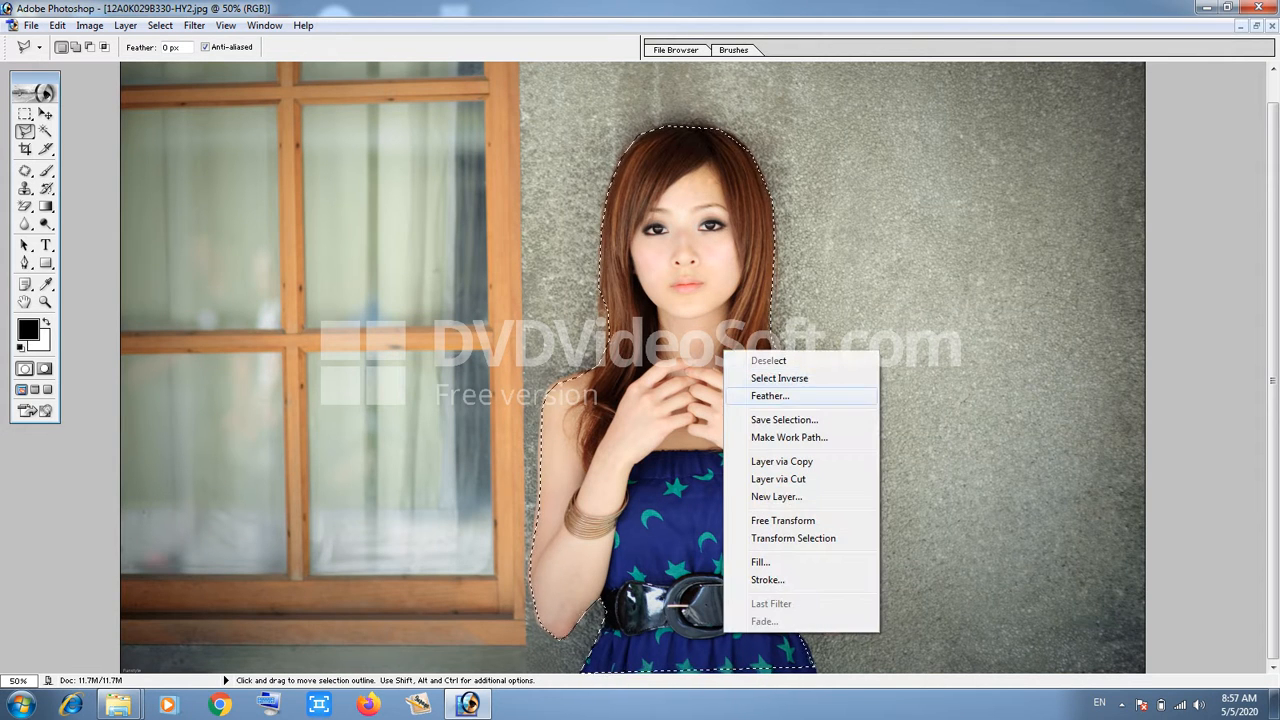
left_click(770, 396)
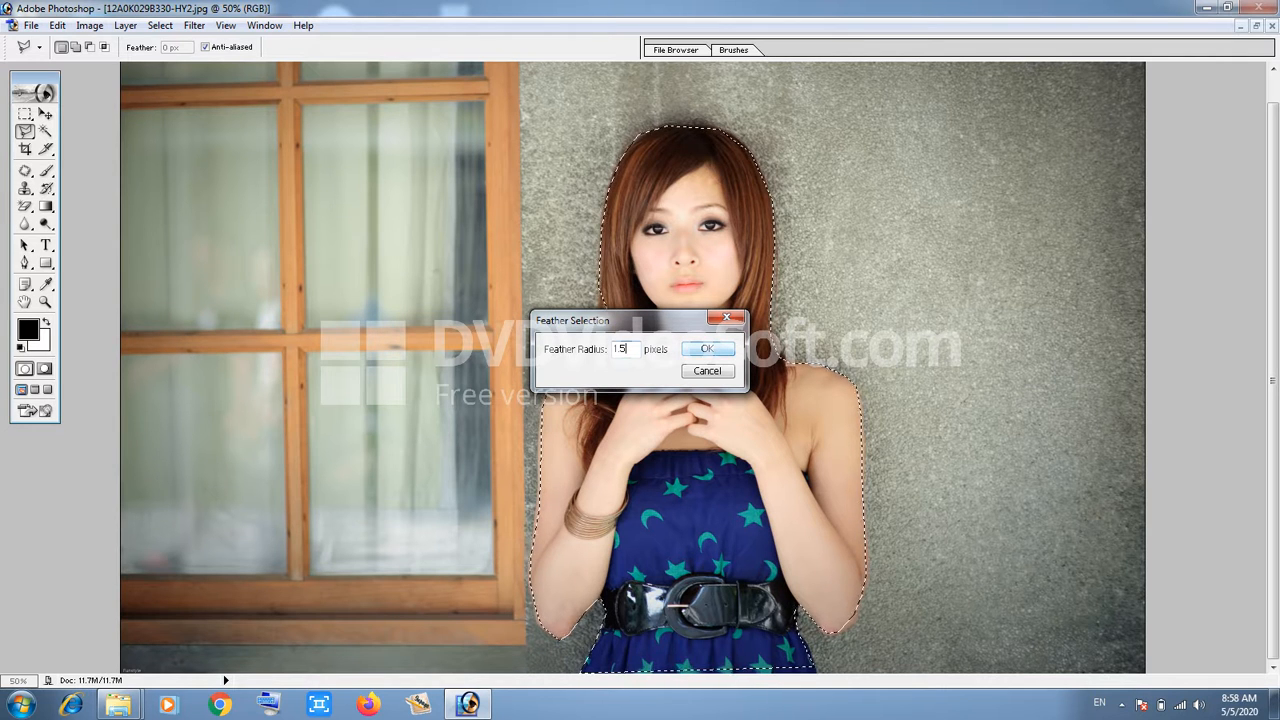
key("Return")
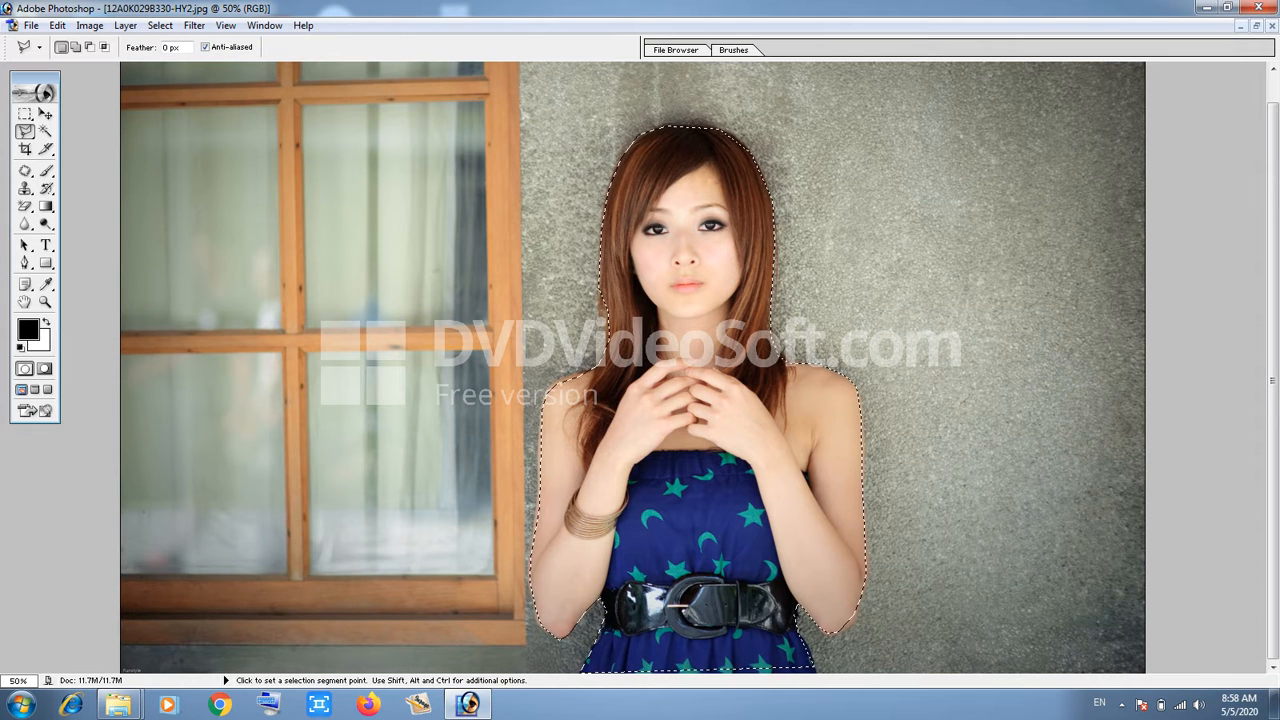
left_click(1256, 26)
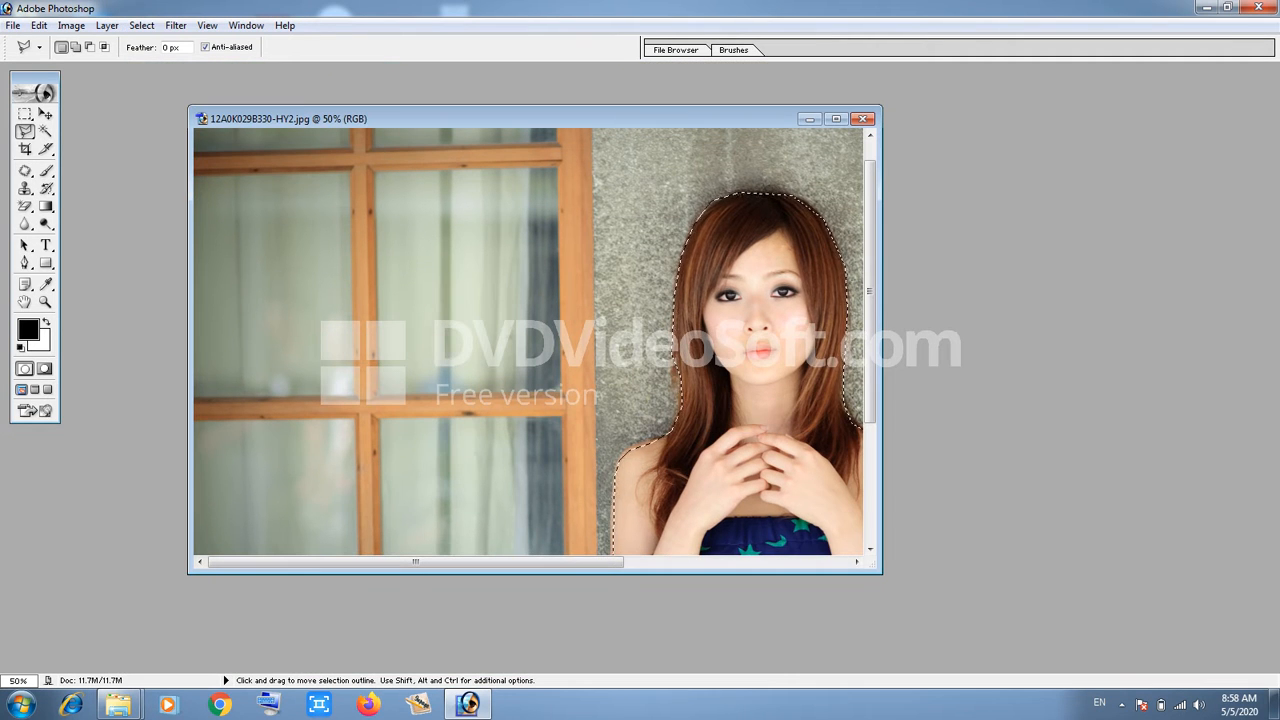
key("ctrl+c")
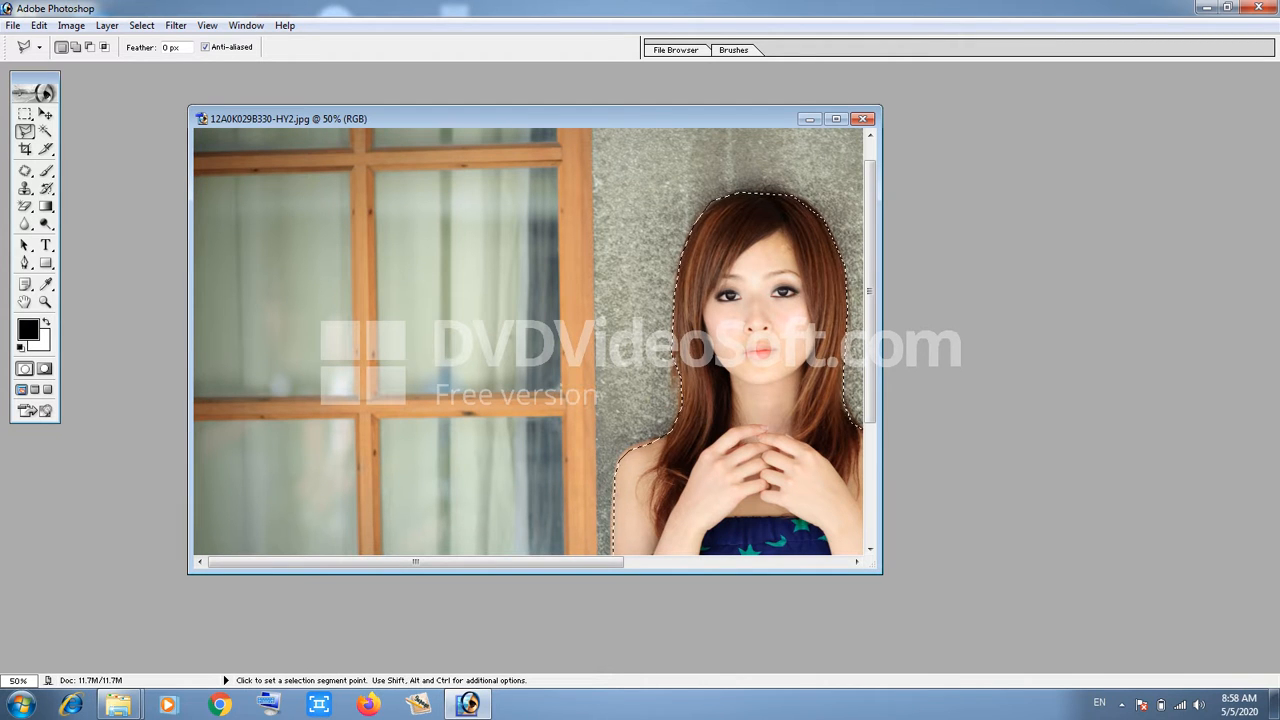
- Create a new 800 x 600 RGB document with white contents and paste the copied woman into it
left_click(13, 26)
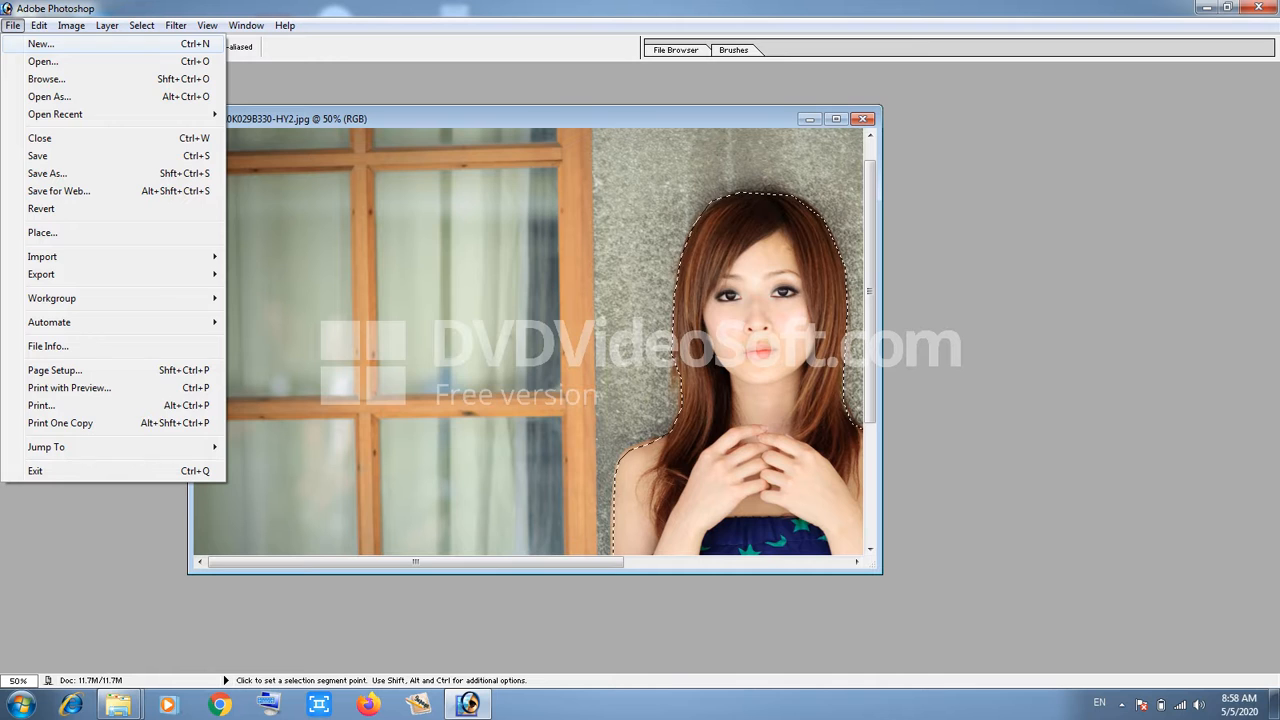
left_click(40, 44)
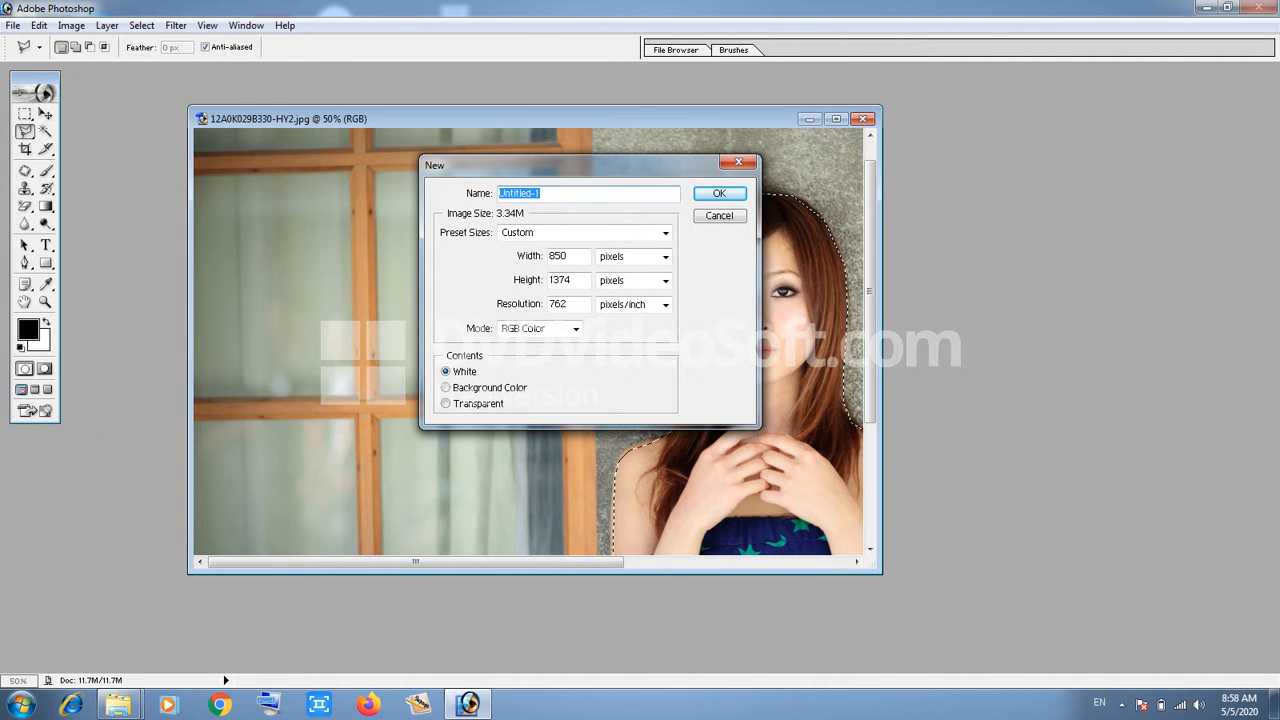
left_click(665, 232)
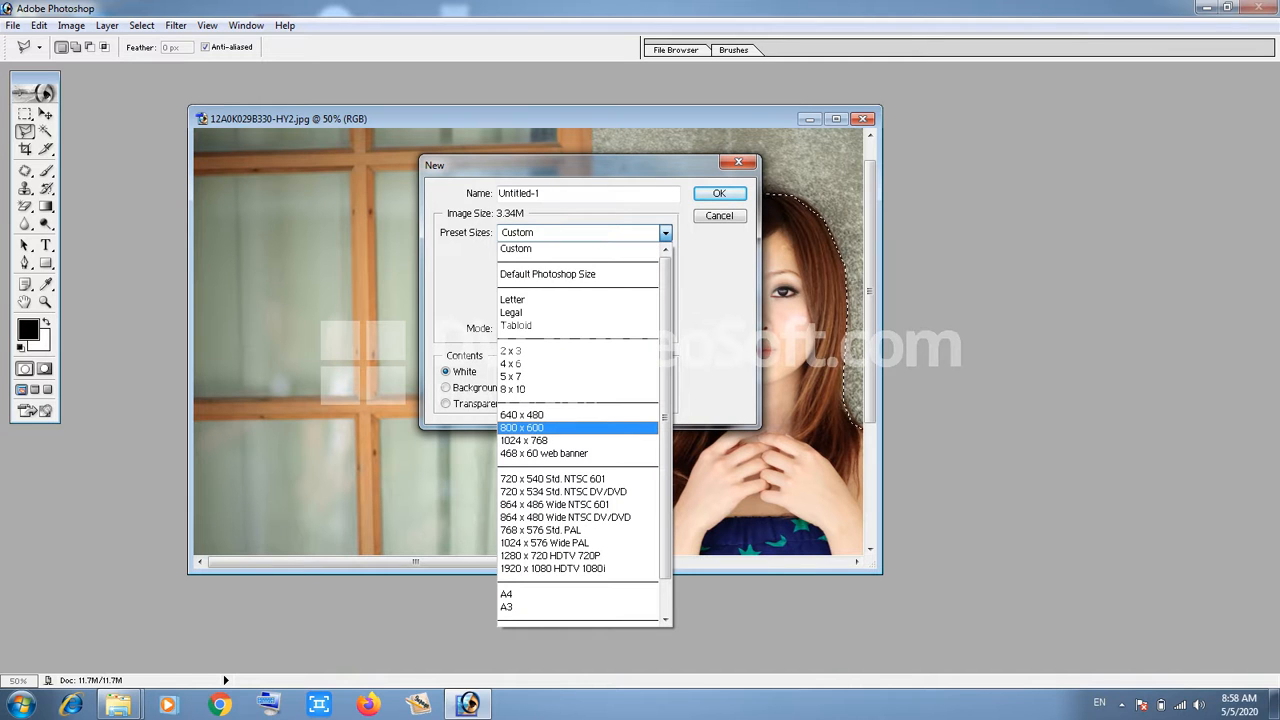
left_click(540, 427)
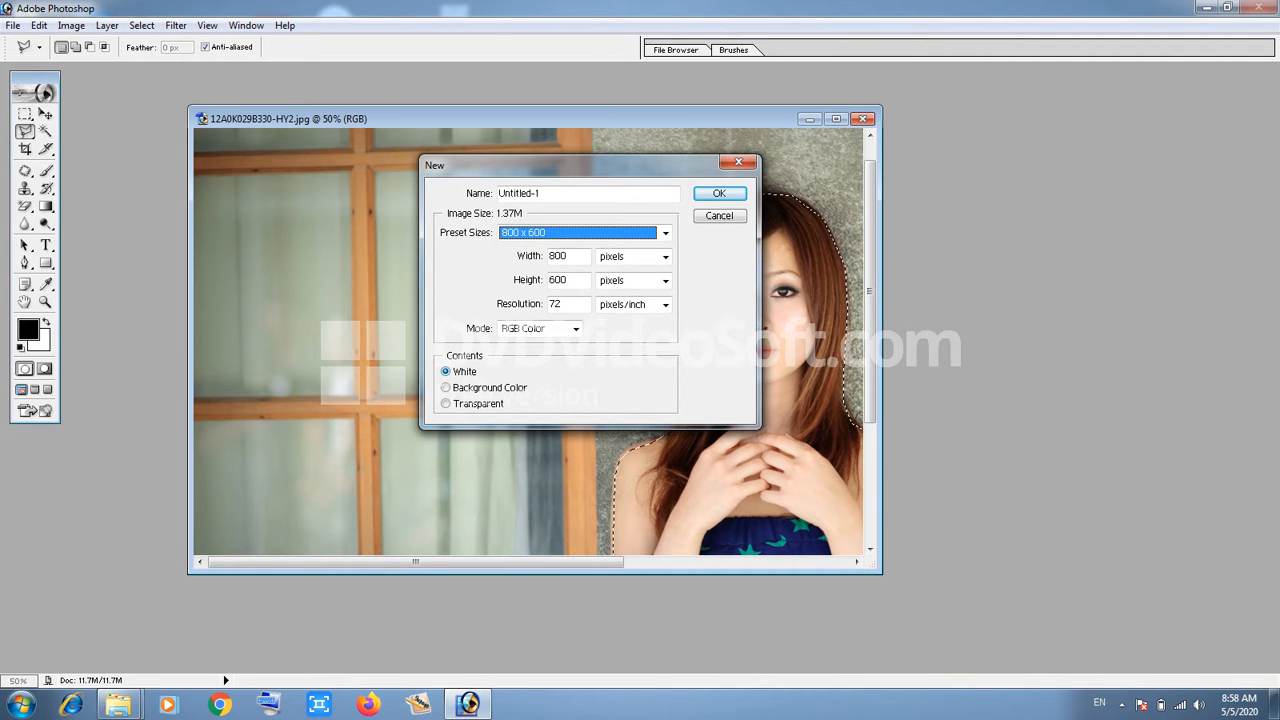
left_click(719, 194)
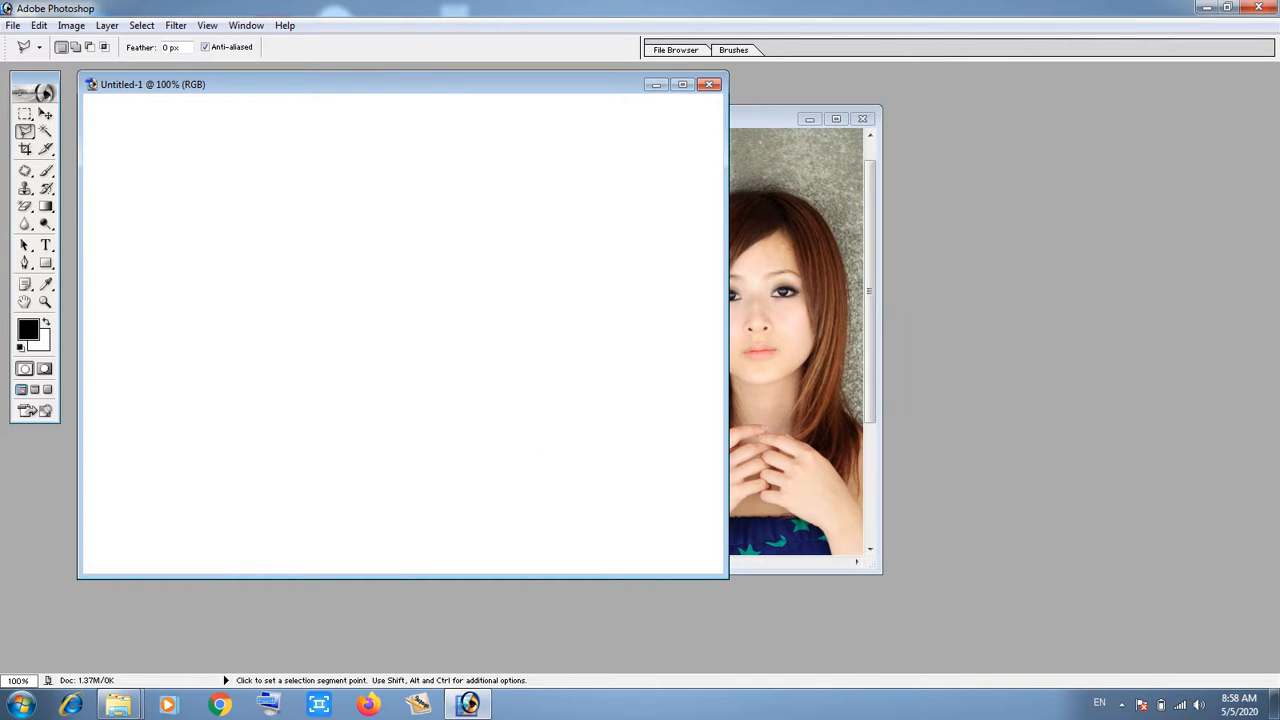
left_click_drag(251, 84, 480, 118)
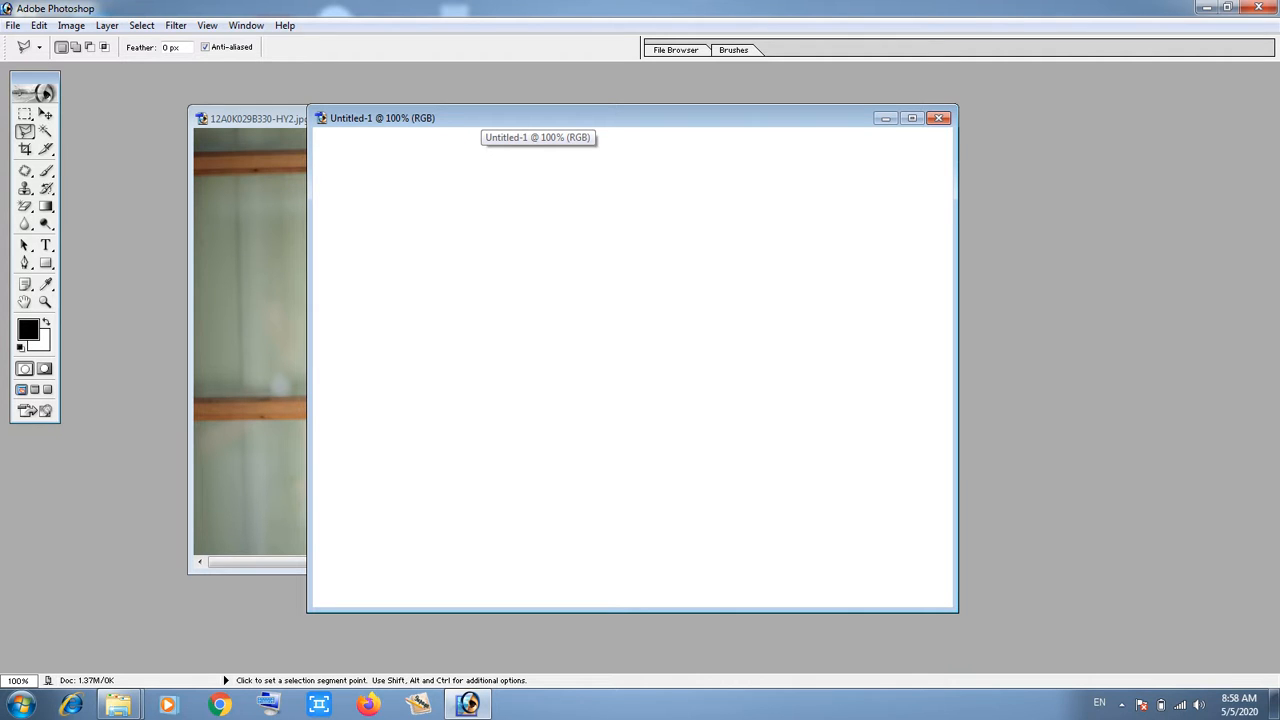
key("ctrl+v")
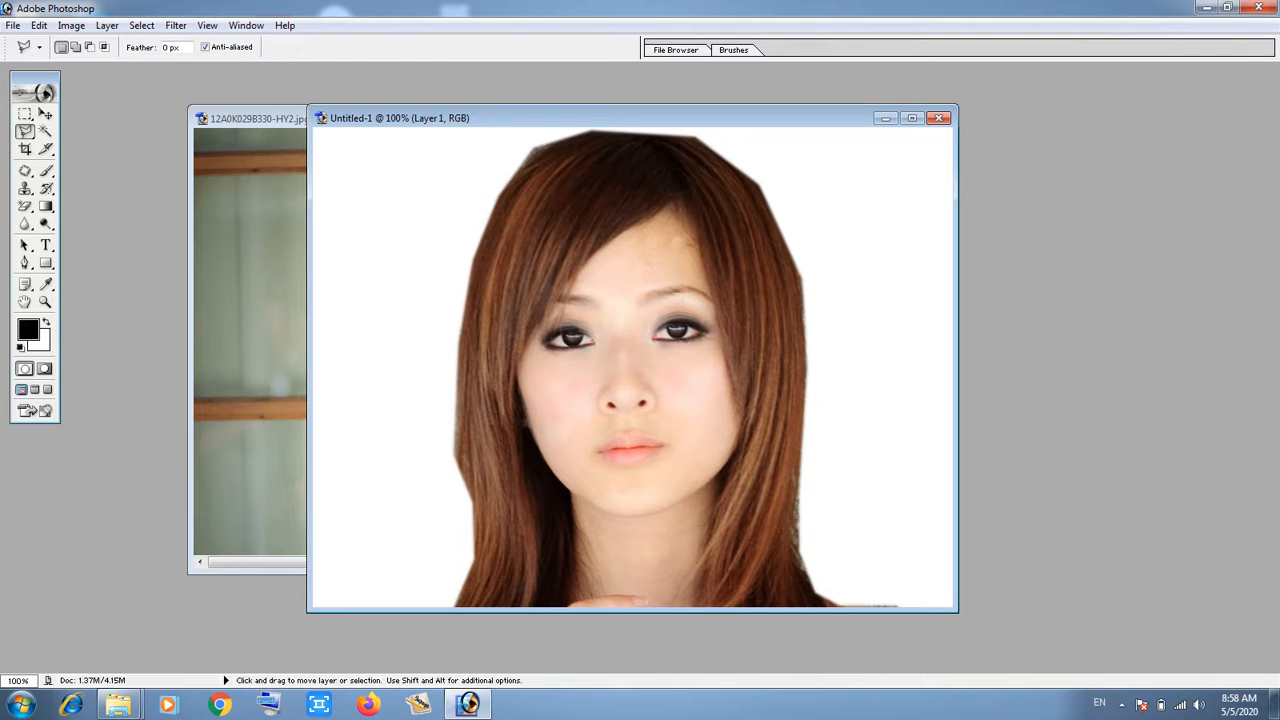
- Scale the pasted woman to about 41.3% width and 37.6% height with Free Transform and place her along the canvas's right side
key("ctrl+t")
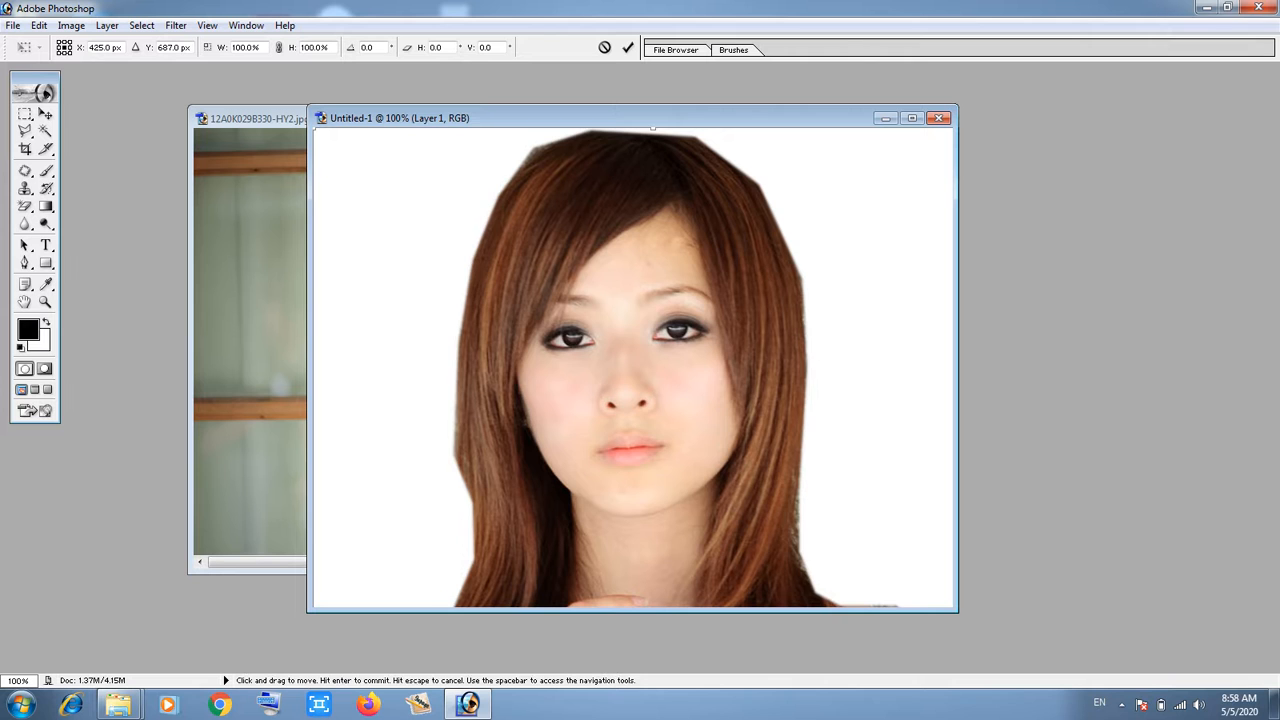
left_click_drag(640, 360, 709, 397)
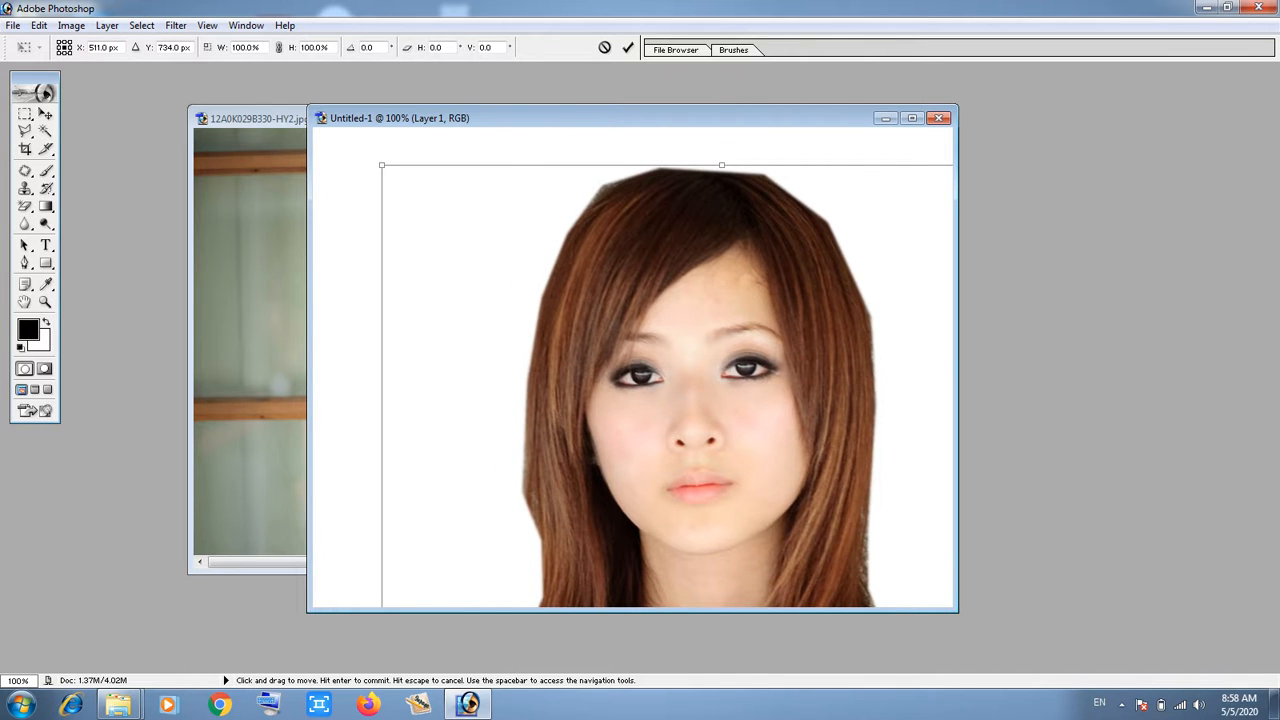
left_click_drag(381, 165, 670, 509)
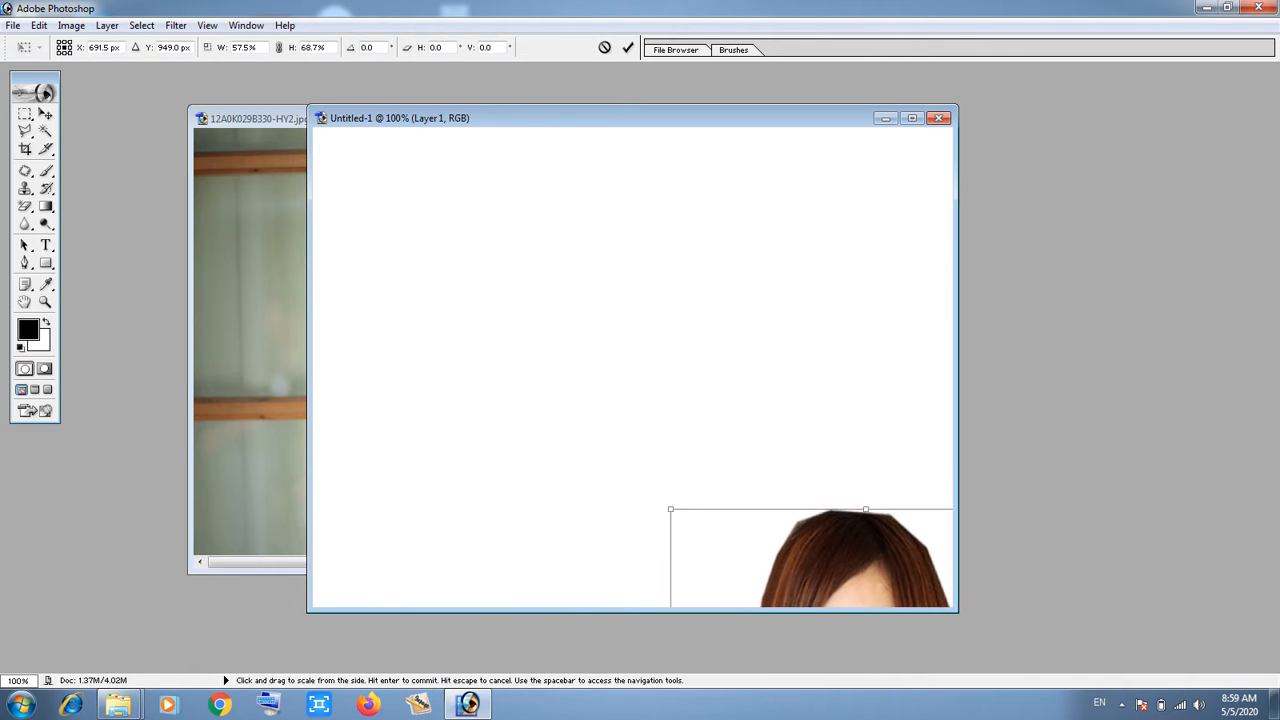
left_click_drag(860, 530, 709, 218)
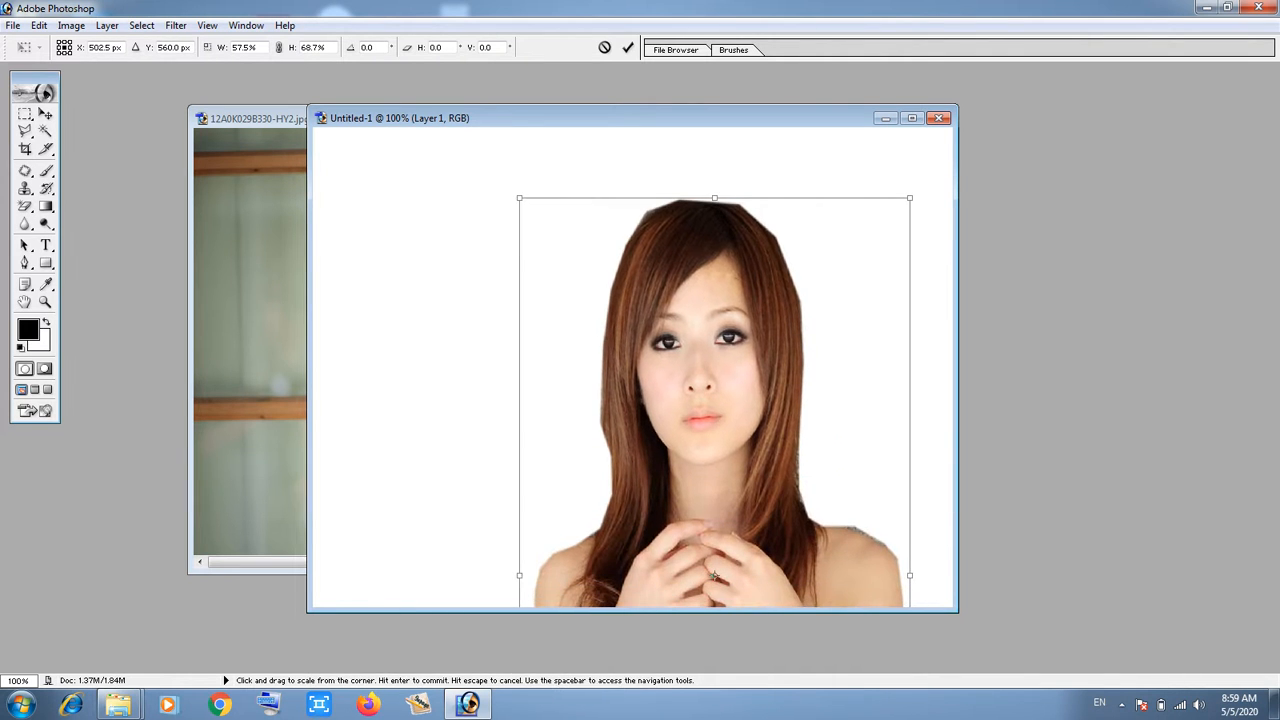
left_click_drag(519, 198, 620, 447)
left_click_drag(747, 578, 745, 310)
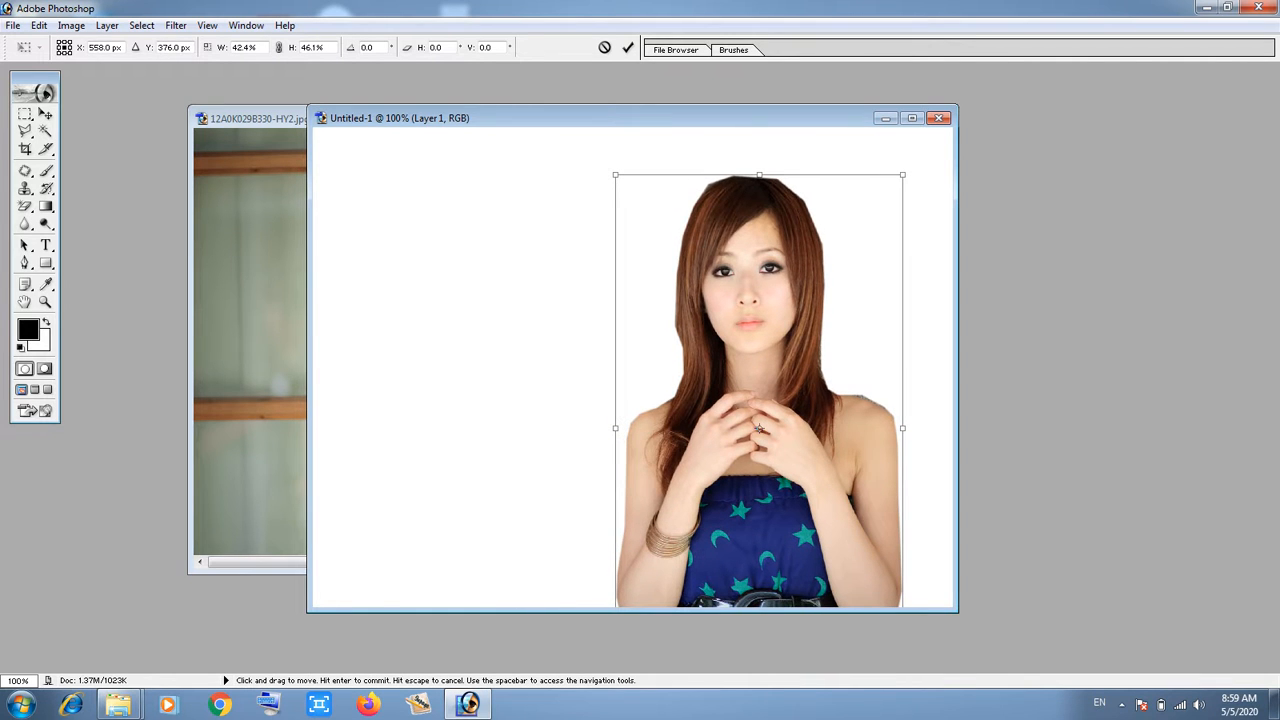
left_click_drag(759, 175, 759, 242)
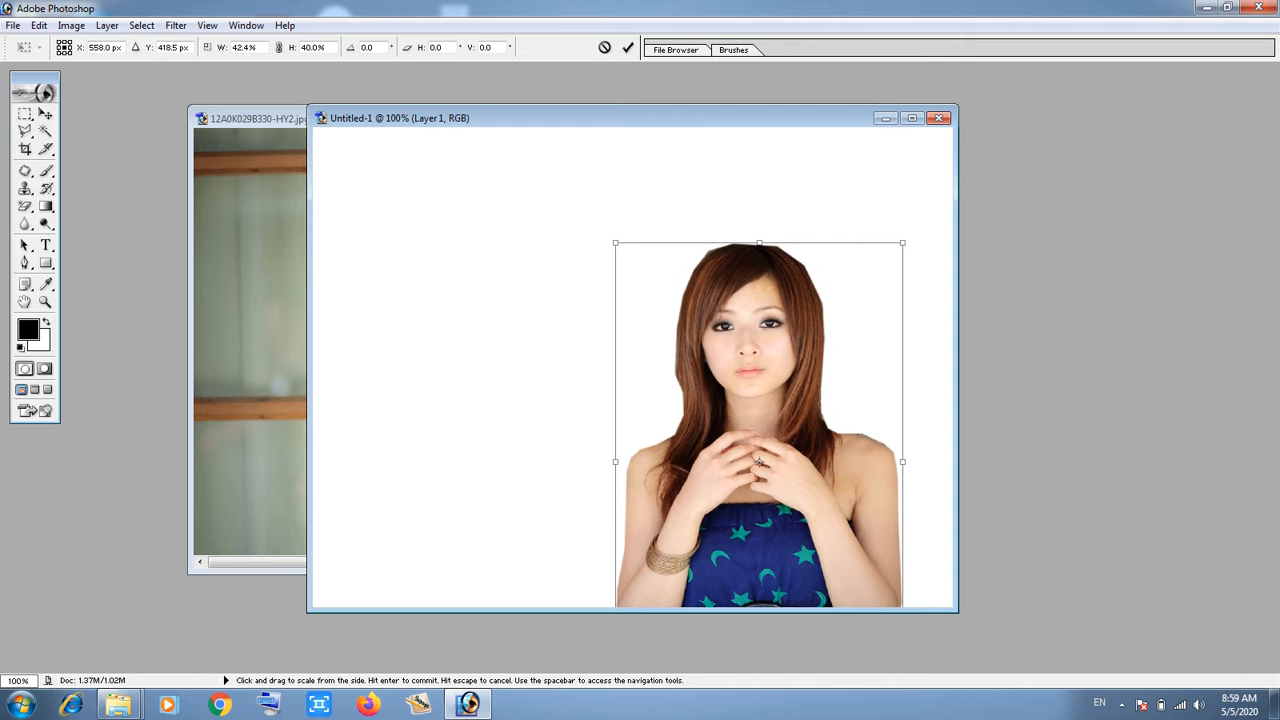
left_click_drag(902, 242, 895, 254)
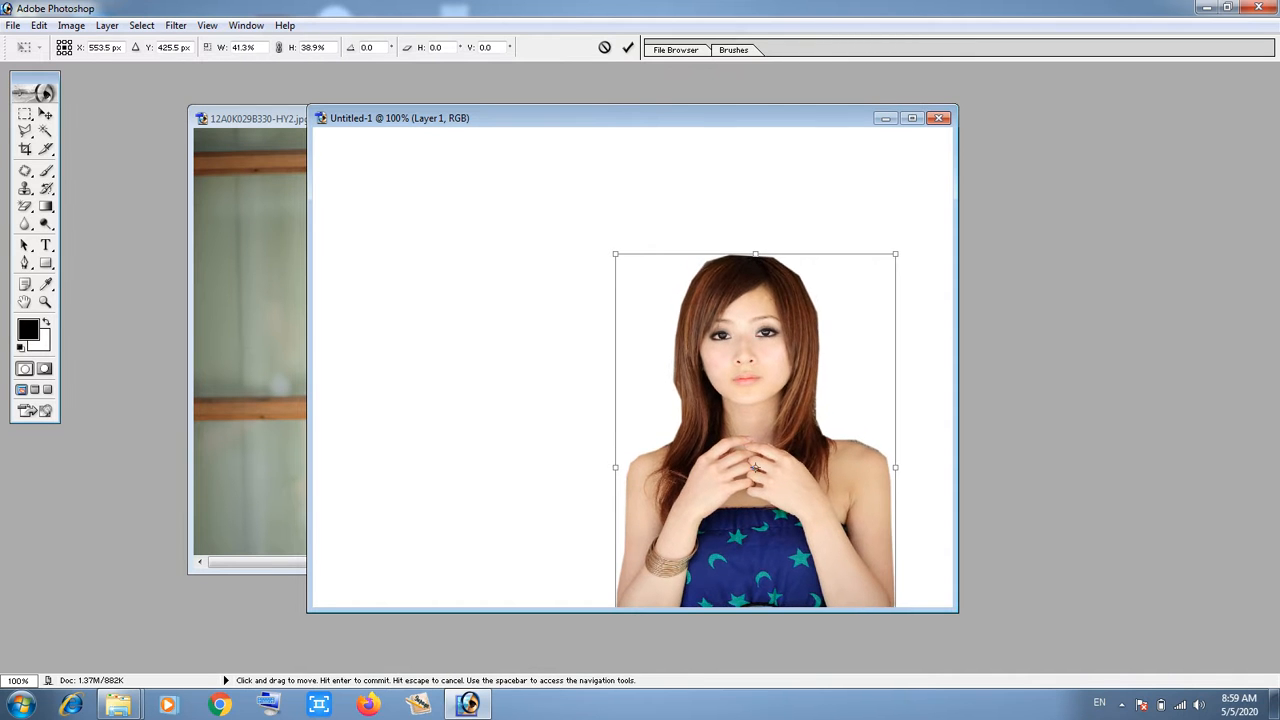
left_click_drag(757, 468, 798, 401)
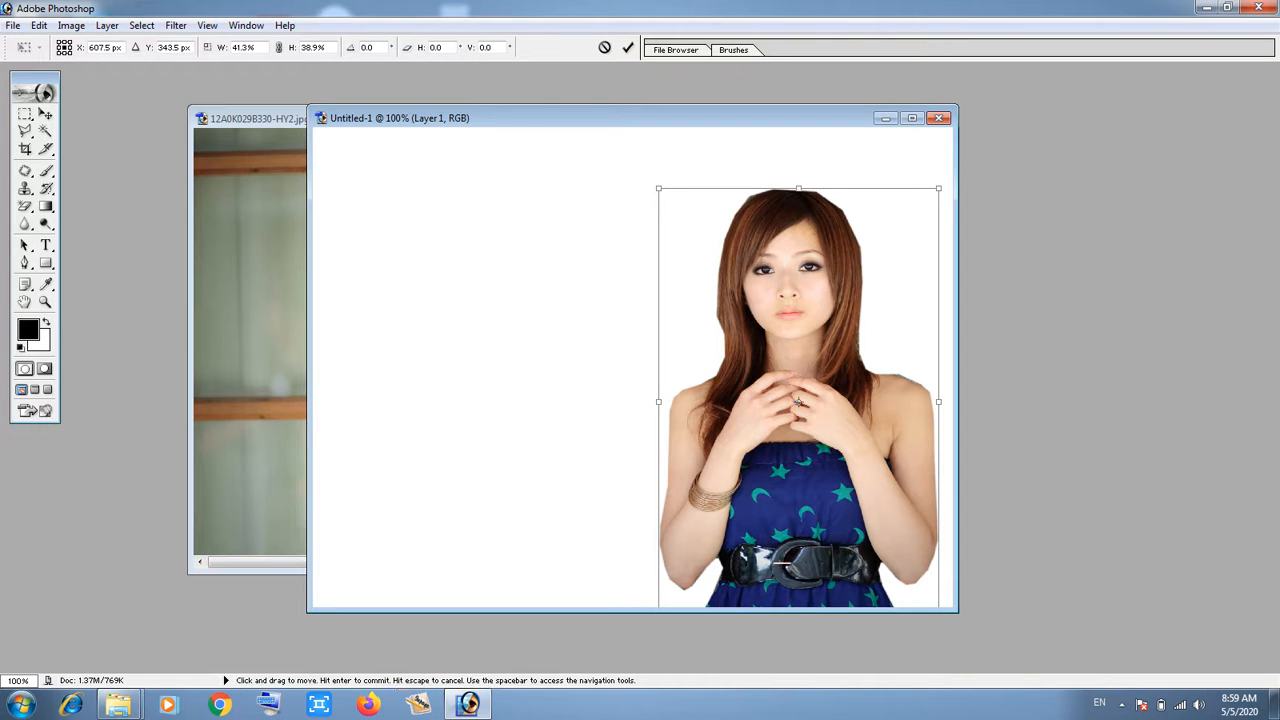
left_click_drag(798, 188, 798, 203)
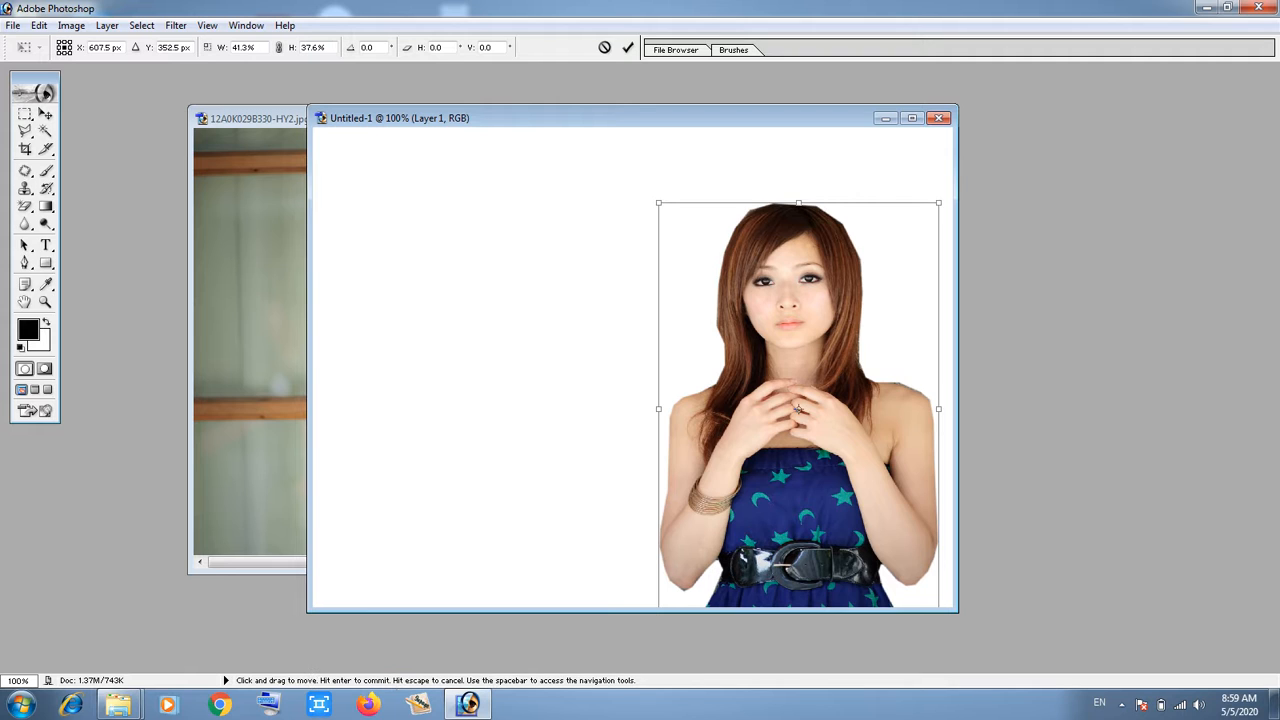
key("Return")
key("l")
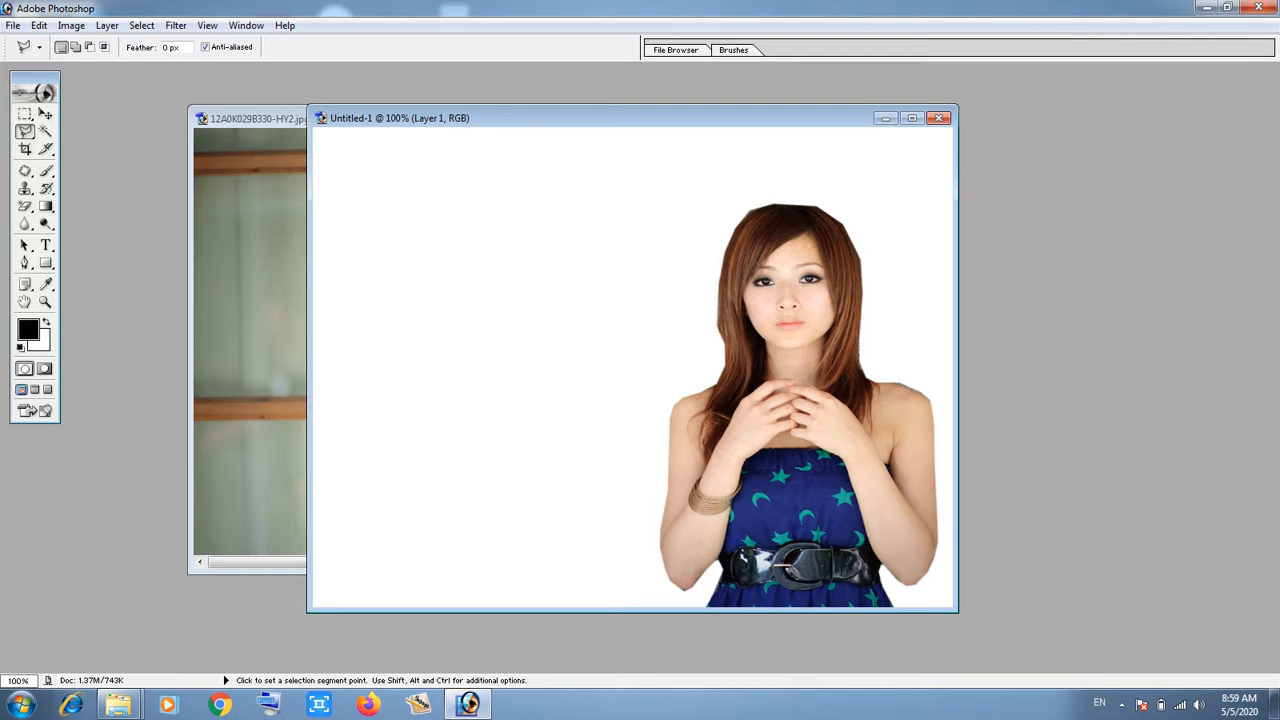
- Open the road image 4E (26) from the Full HD Wallpapers Collection (2) folder inside ALL PICS B on Local Disk (E:)
key("ctrl+o")
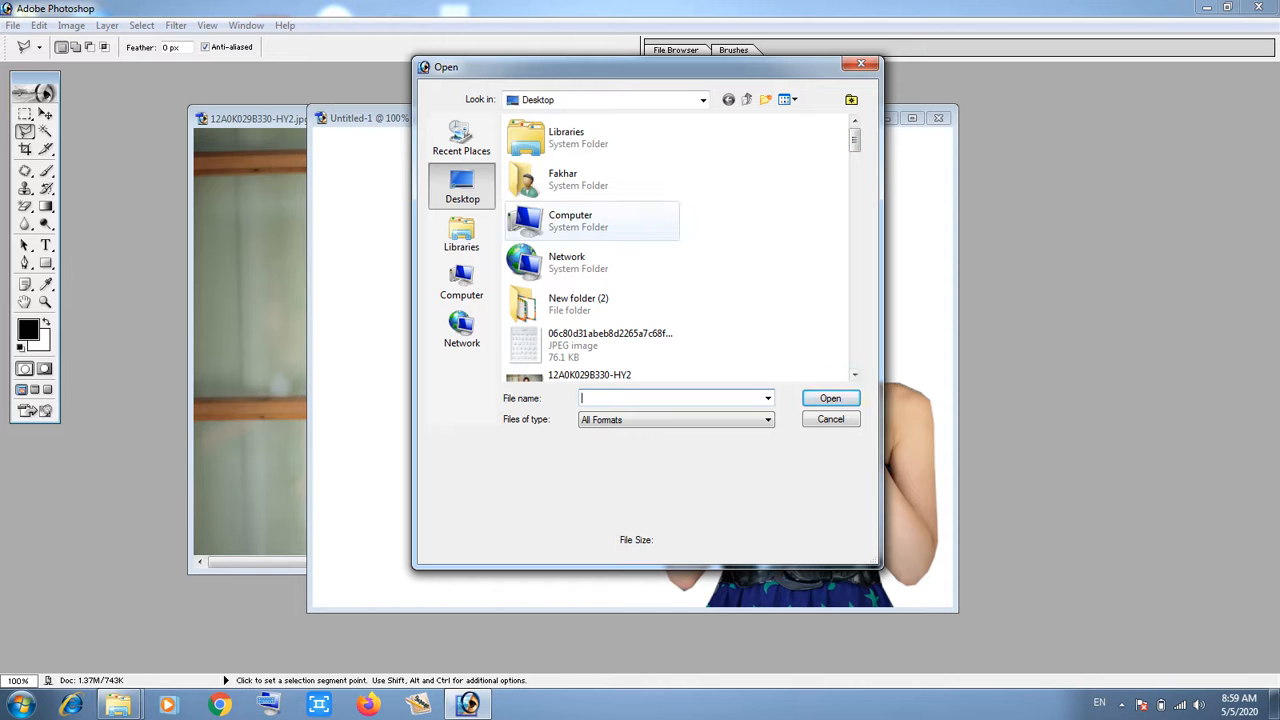
double_click(570, 220)
double_click(593, 238)
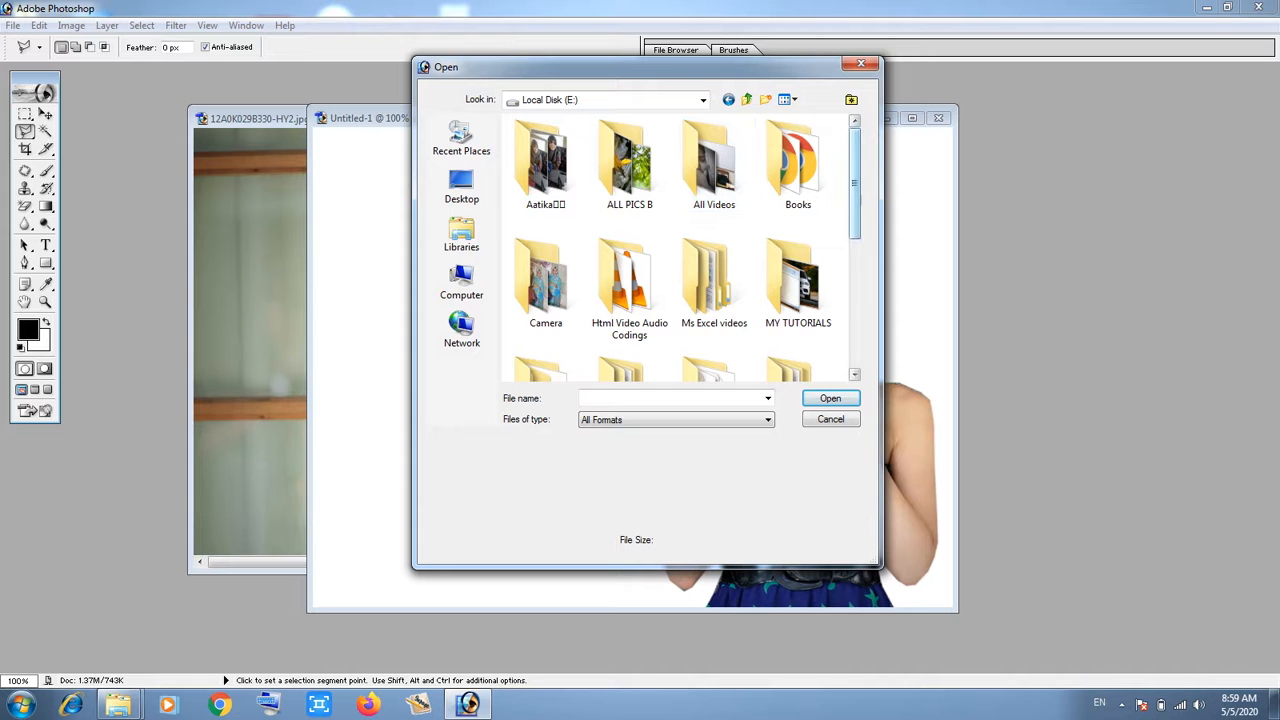
mouse_move(855, 183)
left_mouse_down()
mouse_move(855, 208)
mouse_move(855, 183)
left_mouse_up()
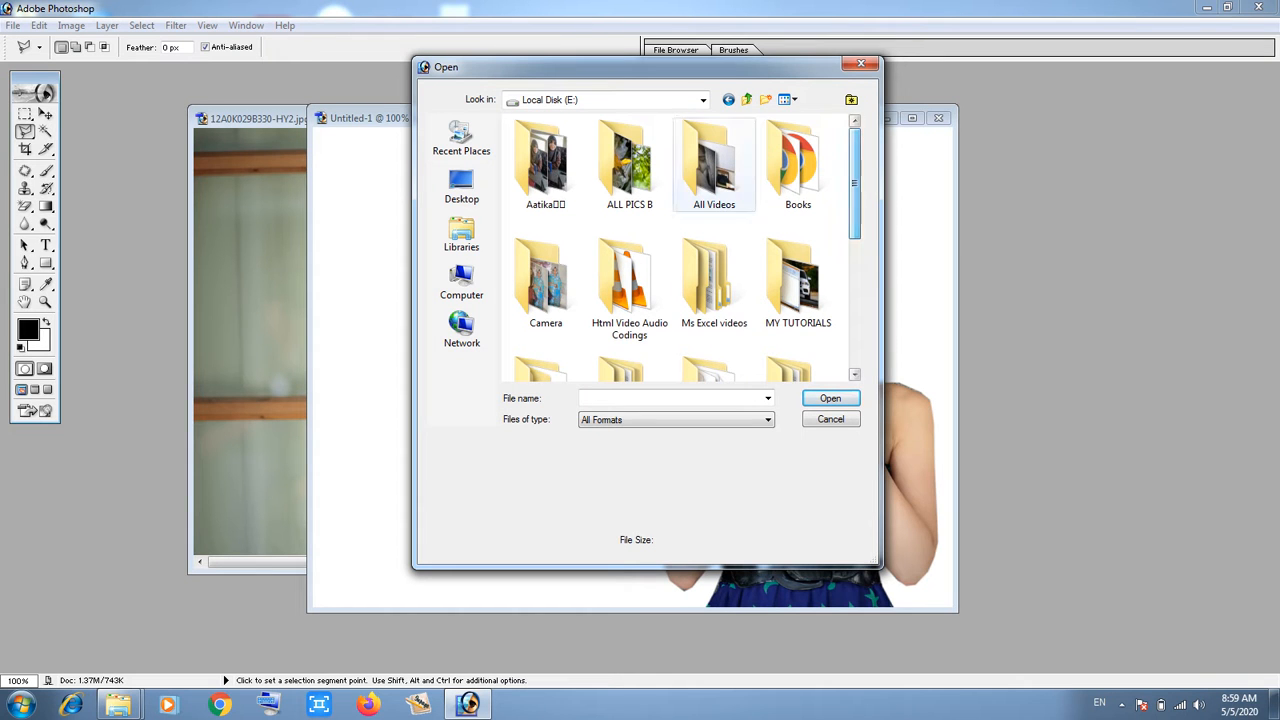
double_click(629, 195)
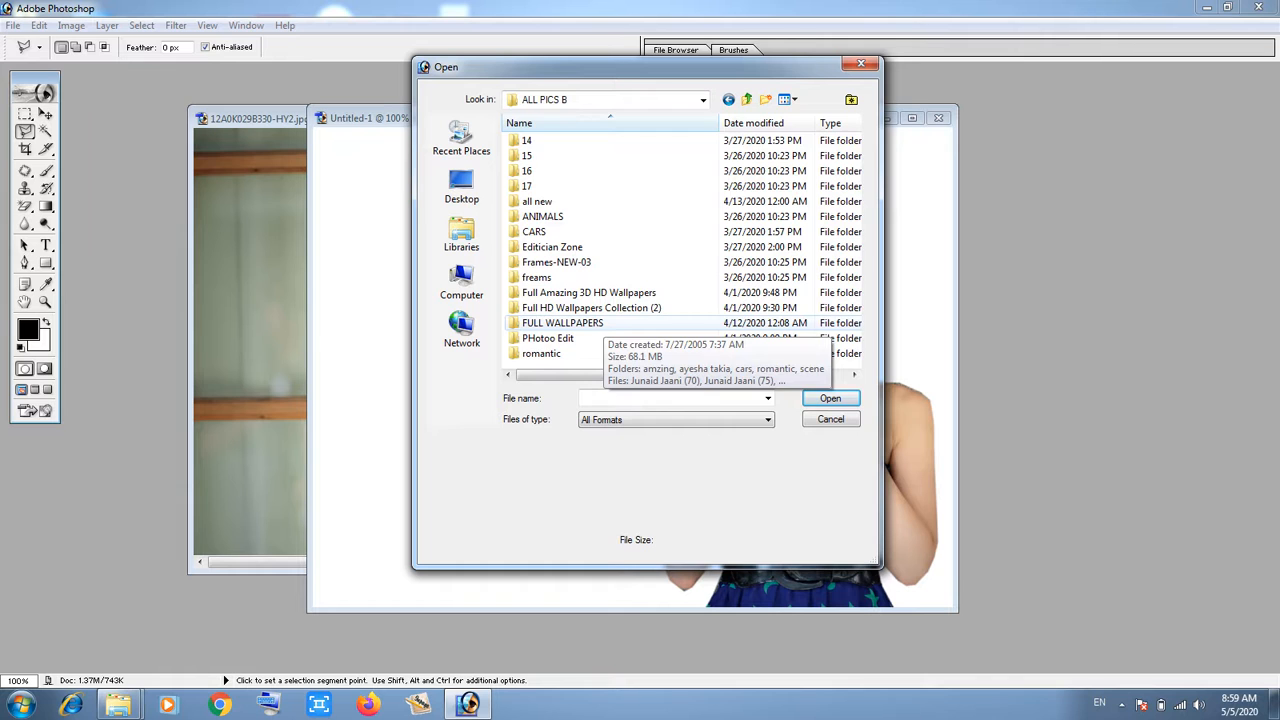
double_click(591, 307)
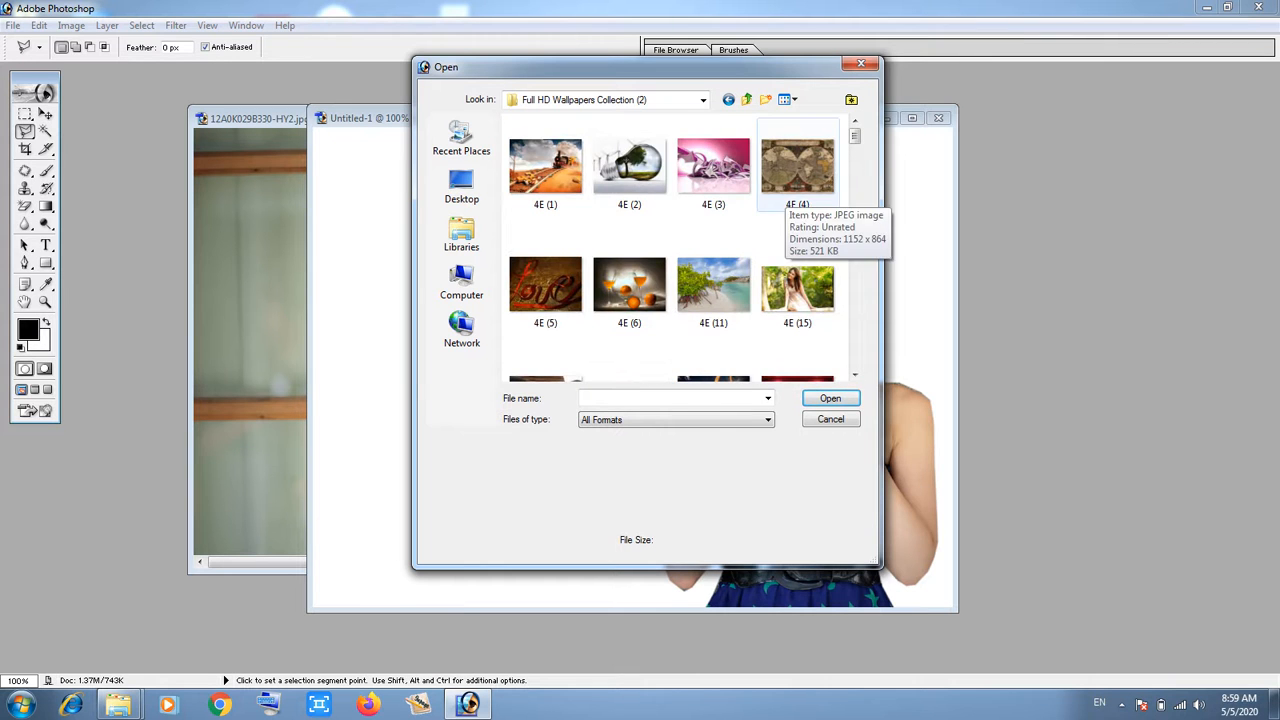
scroll(854, 138, "down", 1)
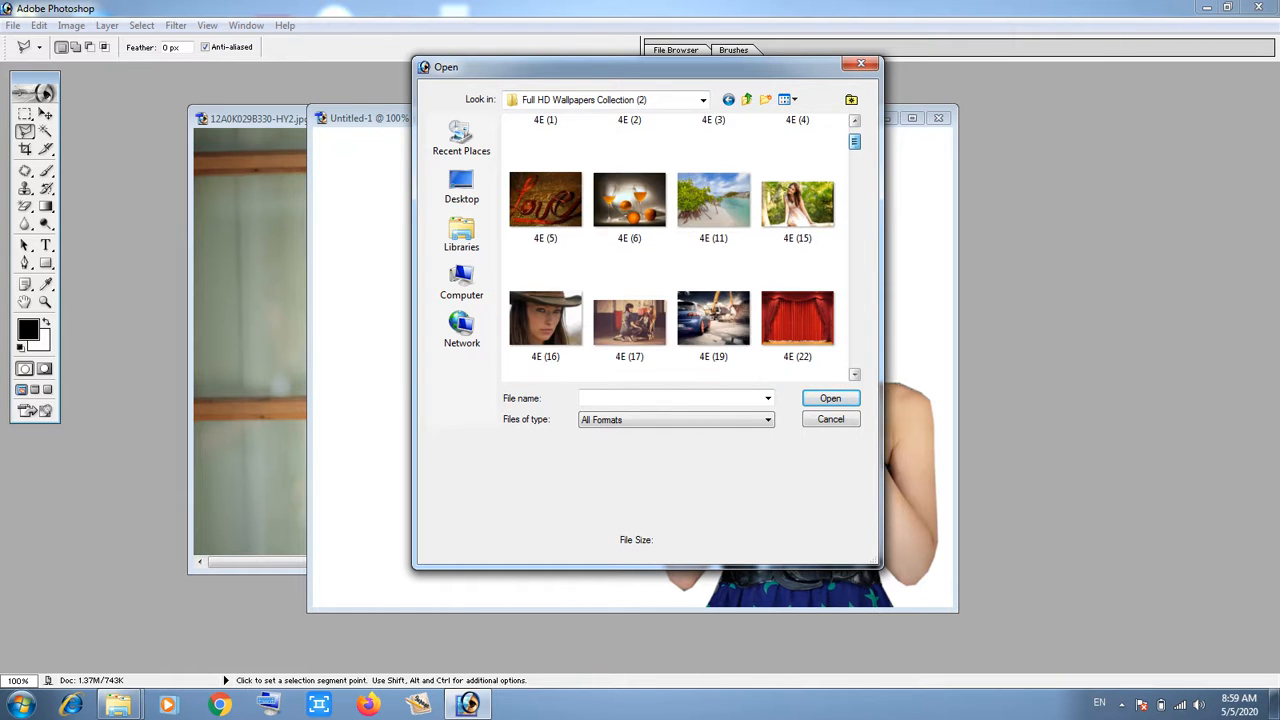
scroll(854, 141, "down", 1)
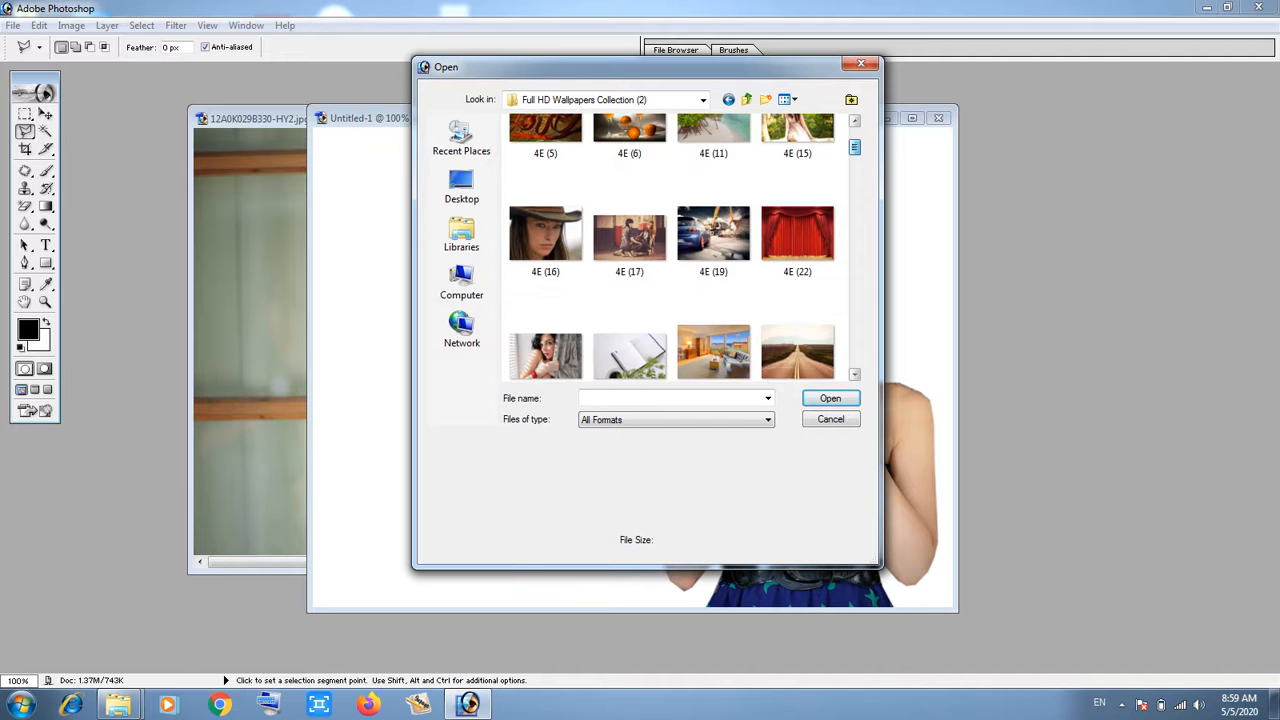
scroll(854, 147, "down", 1)
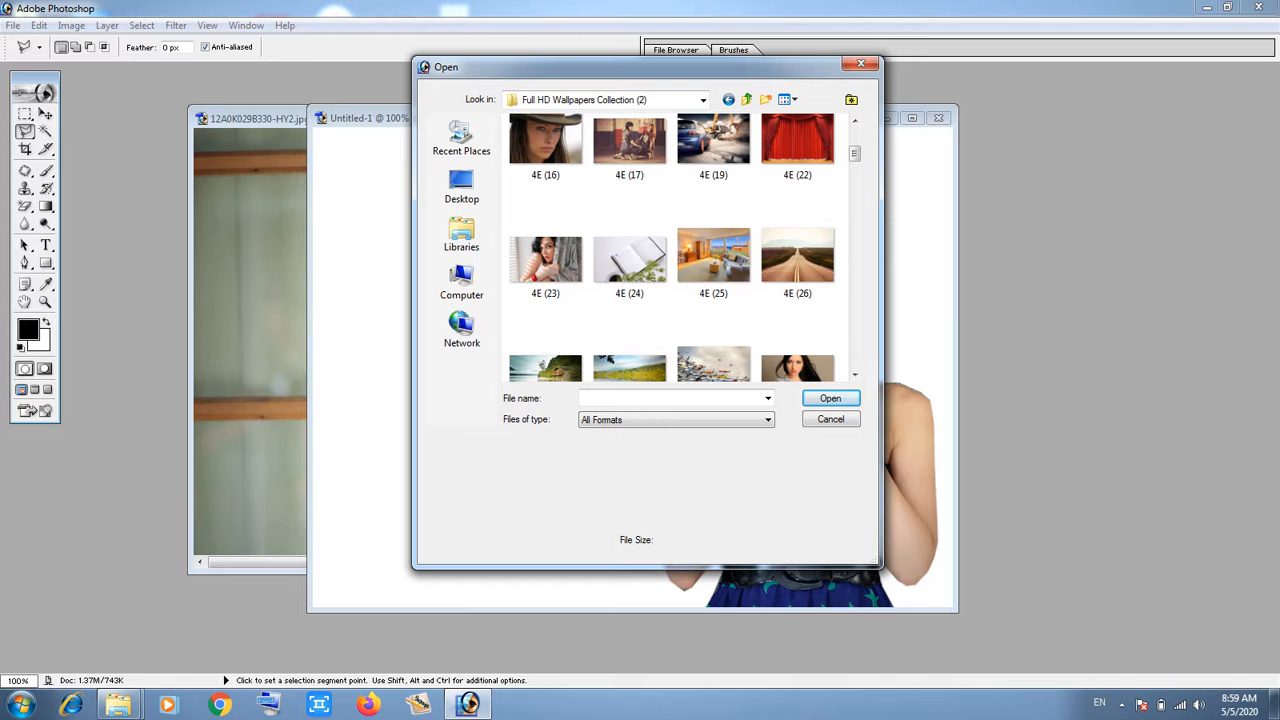
left_click(798, 256)
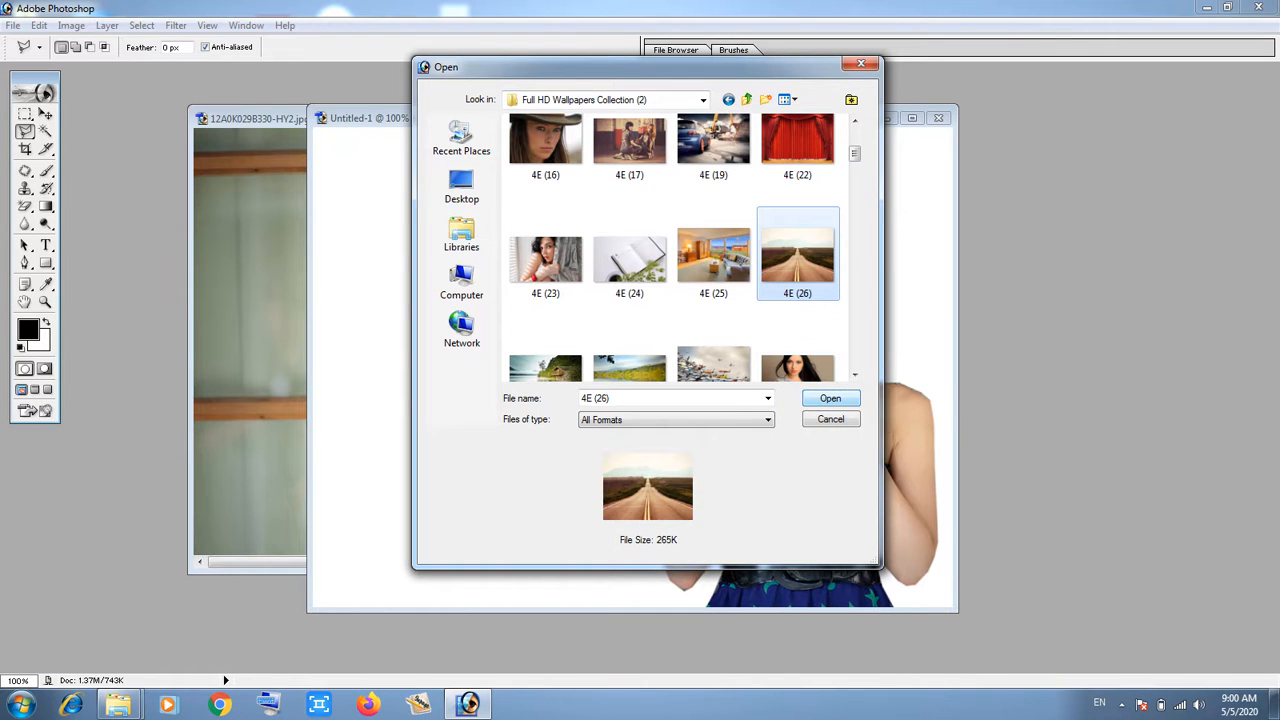
left_click(830, 398)
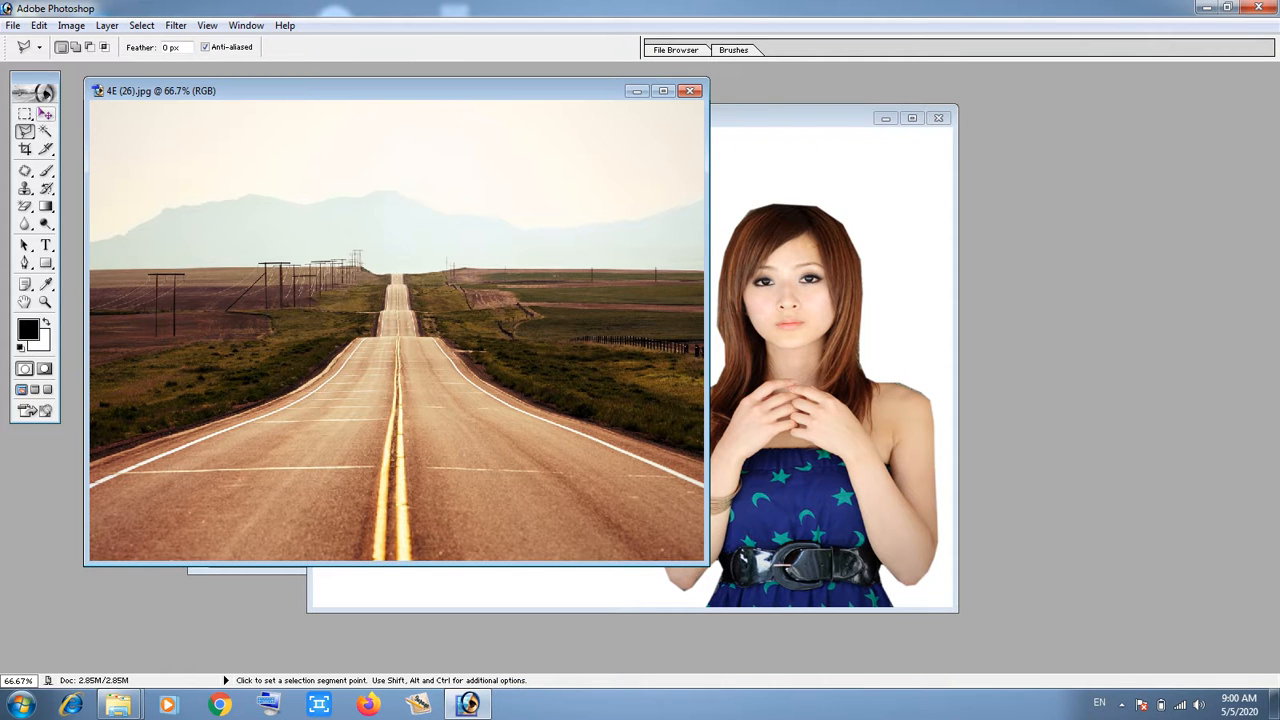
- Copy the road image into the 800 x 600 document and scale it proportionally to 69.4% with Free Transform, filling the whole canvas
left_click(45, 114)
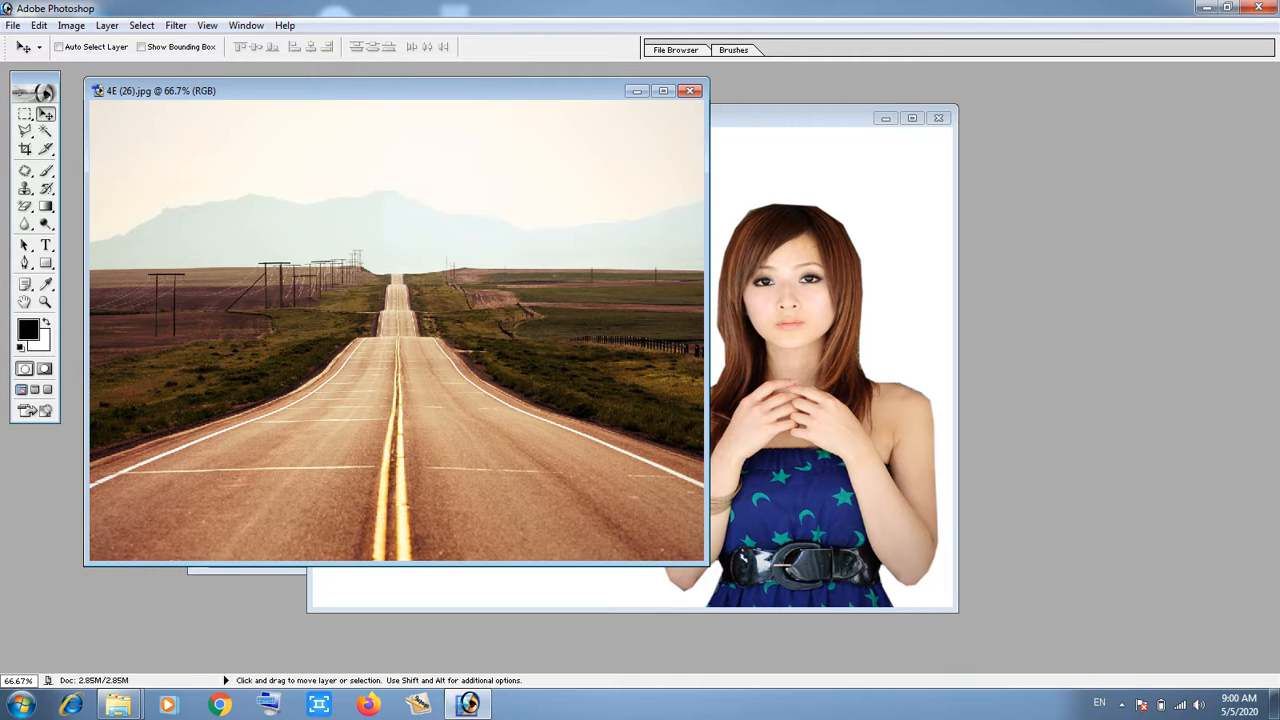
left_click_drag(640, 400, 840, 398)
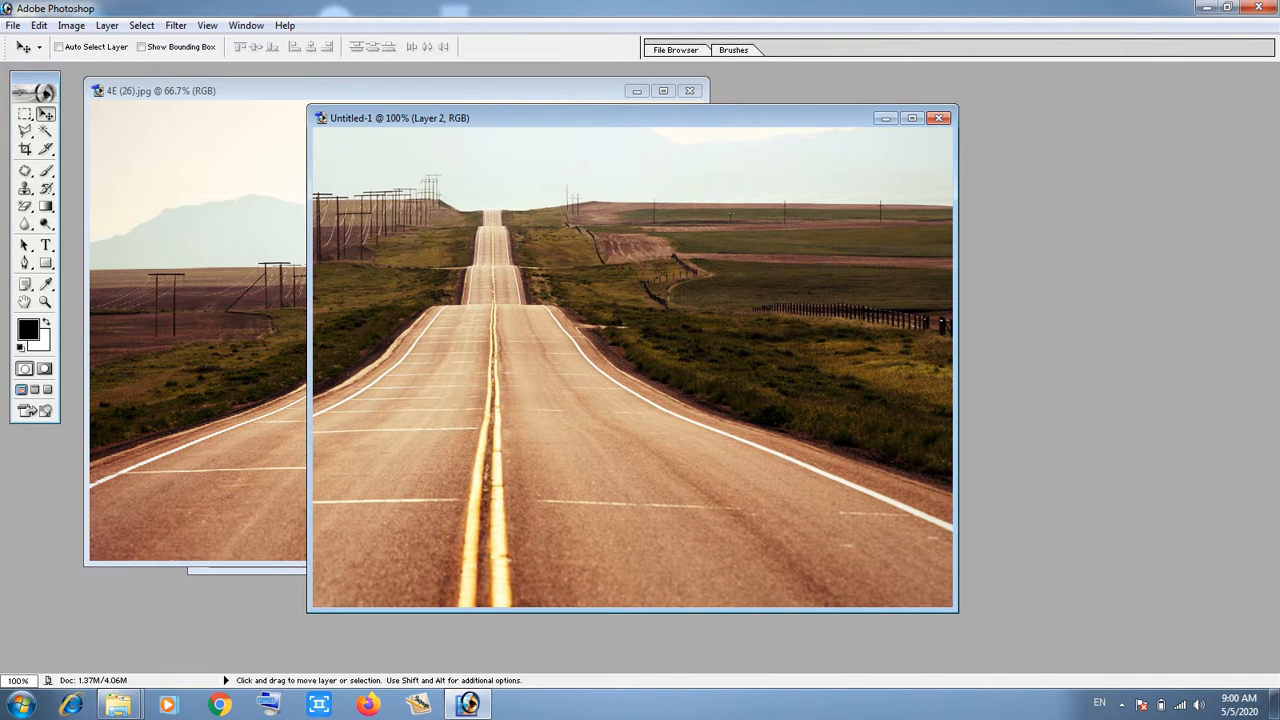
key("ctrl+t")
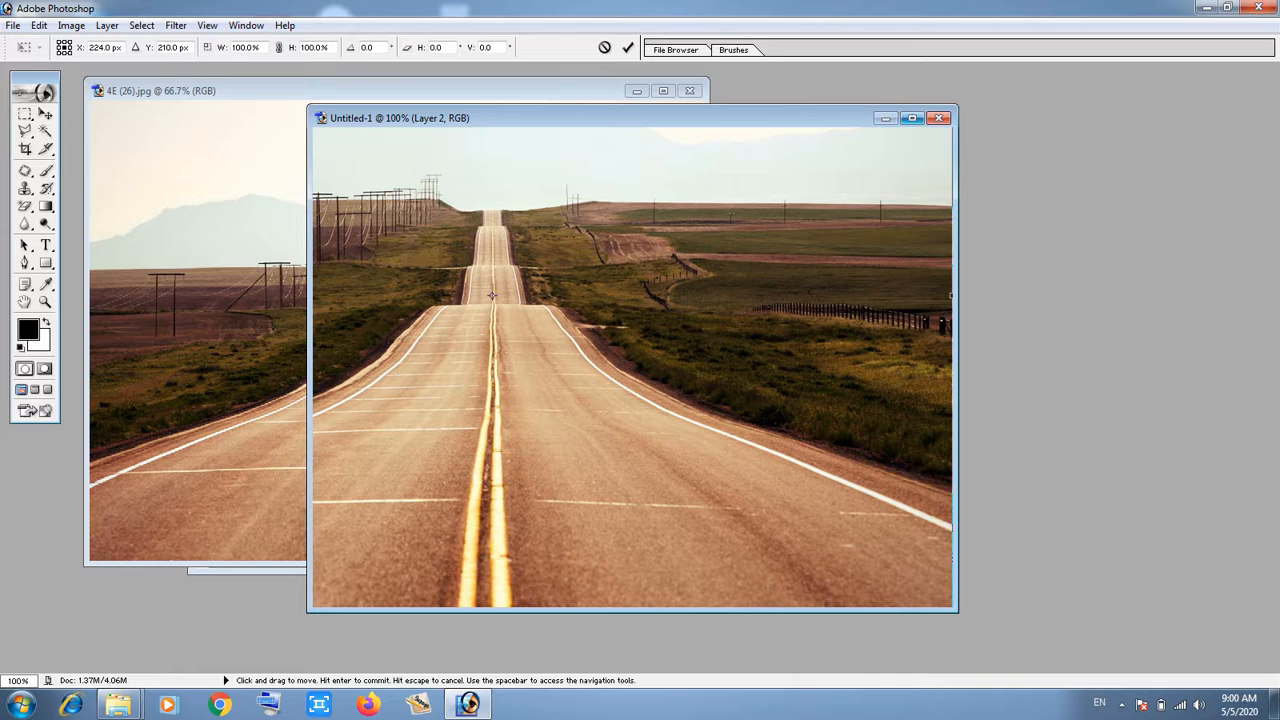
left_click(911, 118)
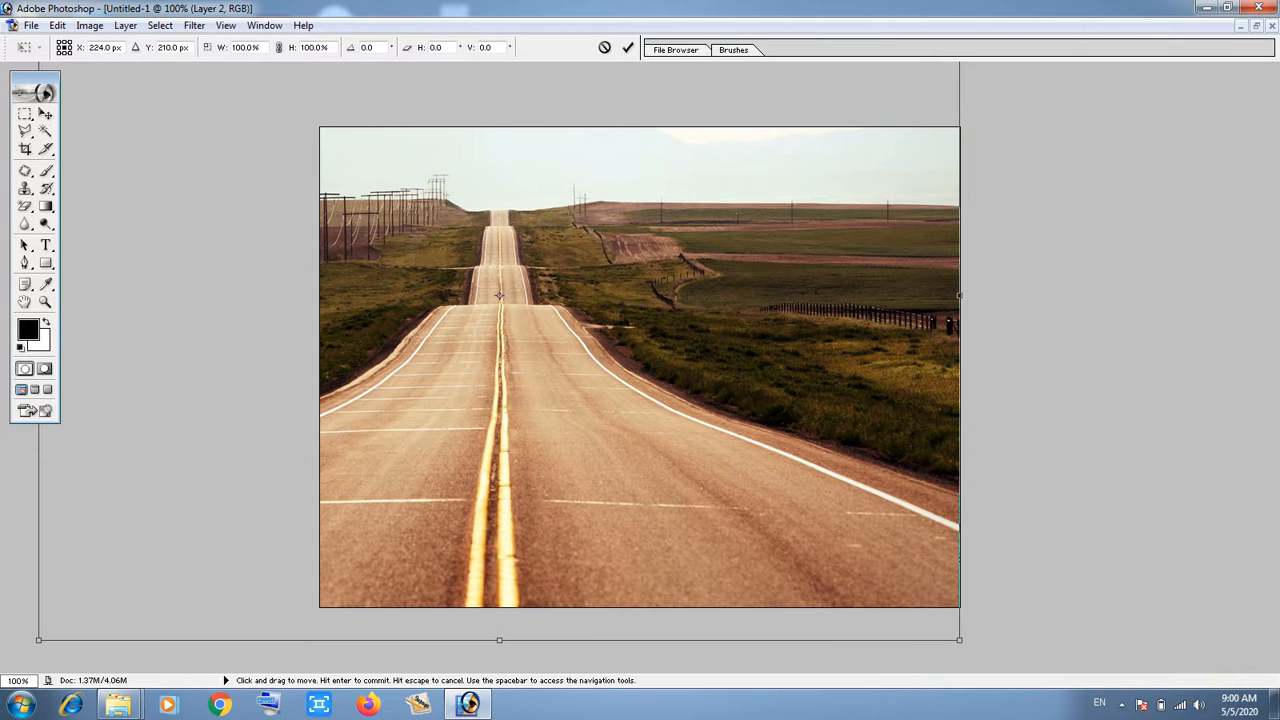
key("ctrl+0")
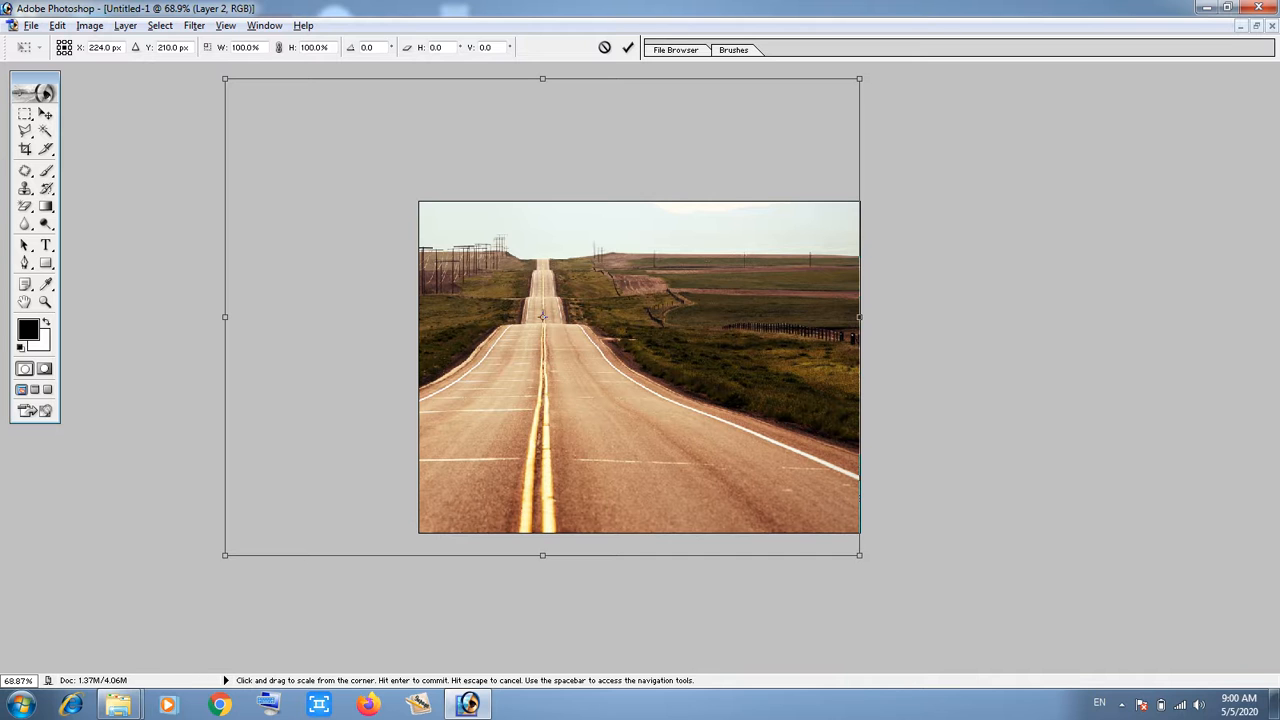
left_click_drag(859, 555, 743, 467)
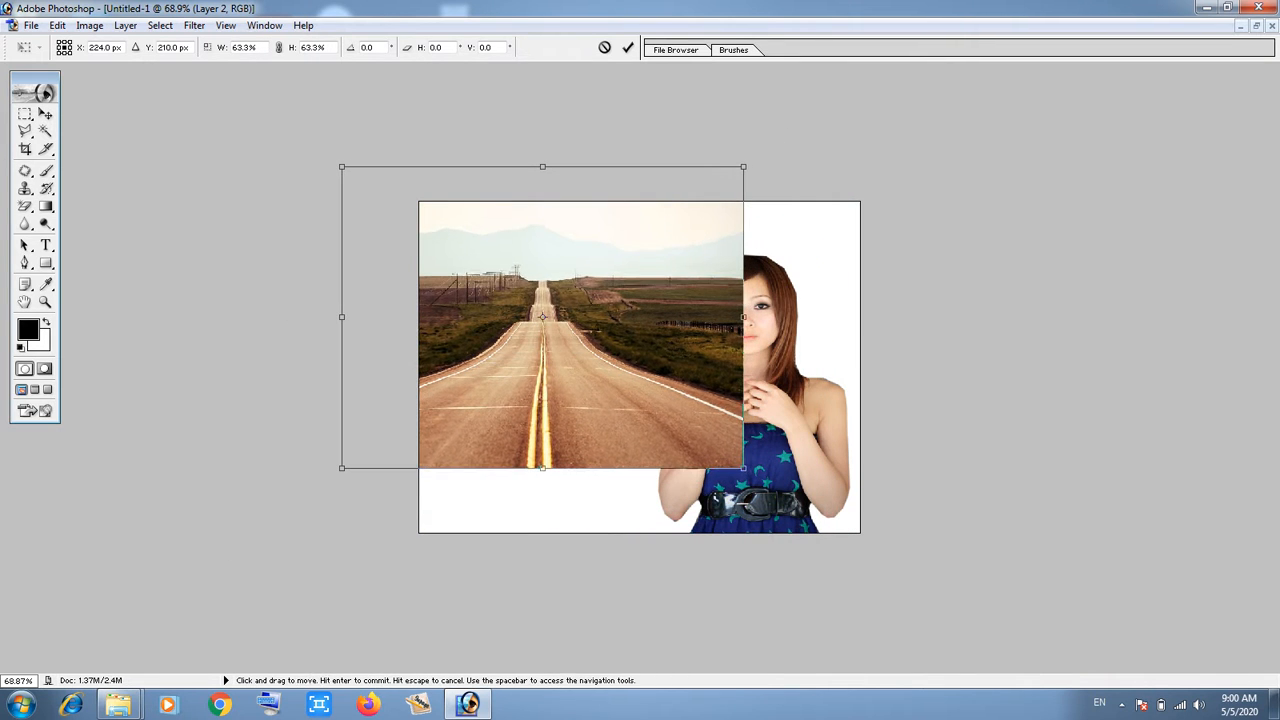
left_click_drag(640, 400, 718, 435)
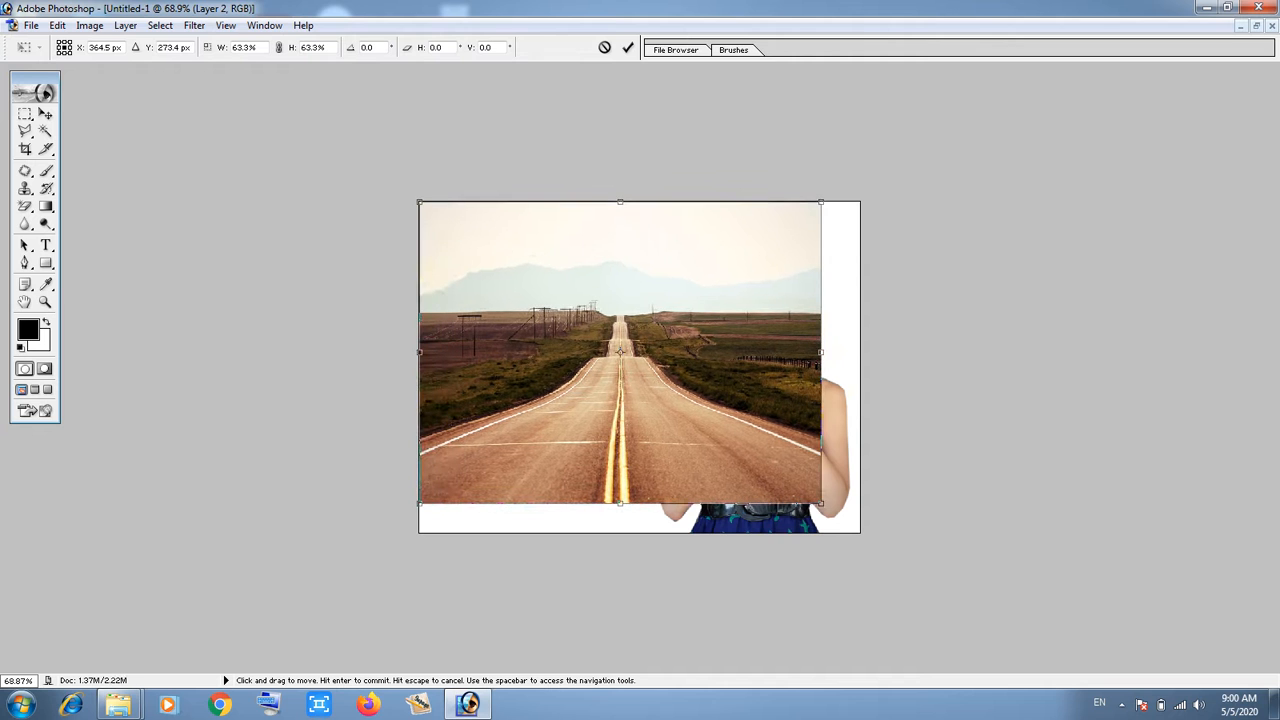
left_click_drag(821, 503, 859, 531)
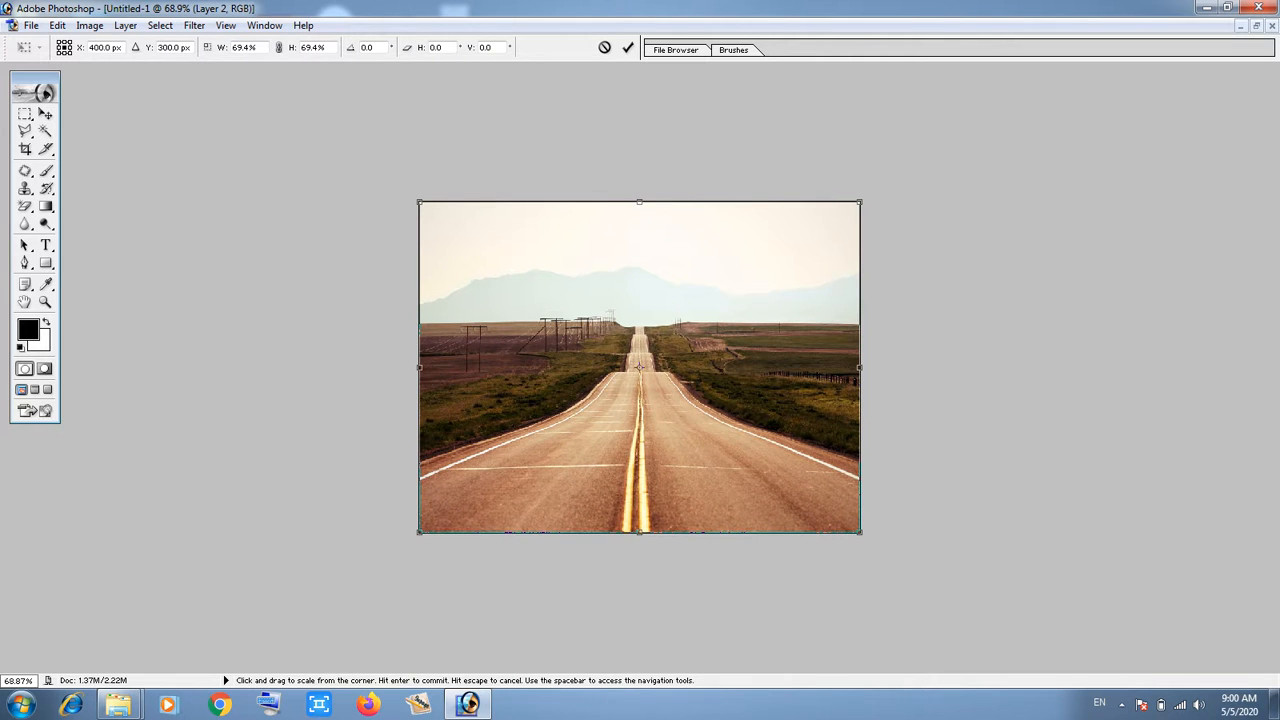
key("Return")
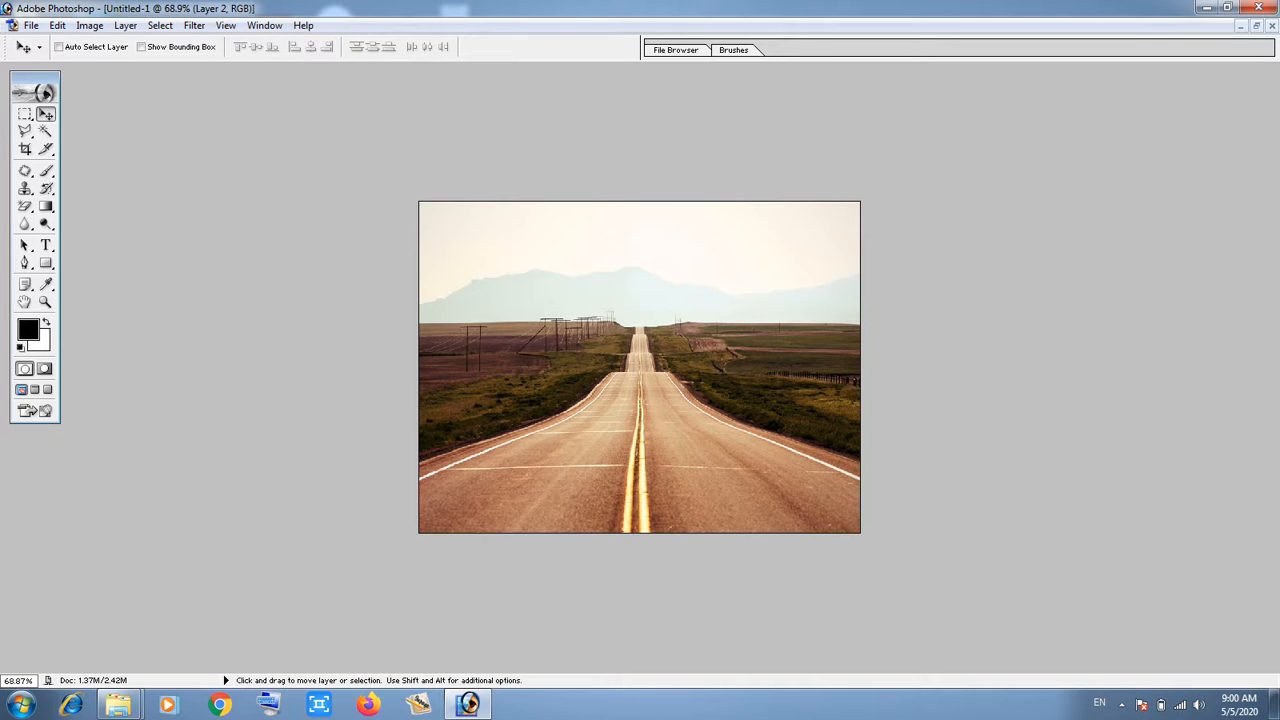
- Move the woman's layer, Layer 1, above the road image's Layer 2 in the layer stack
key("F7")
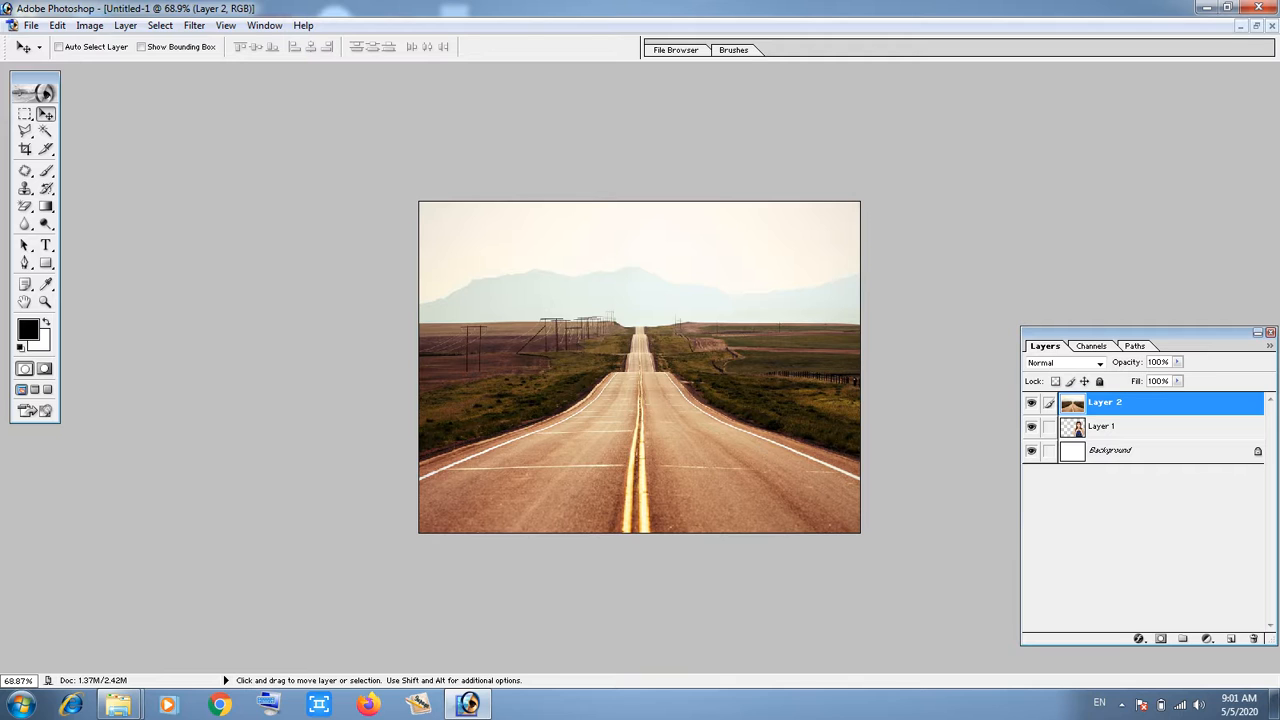
left_click(1104, 427)
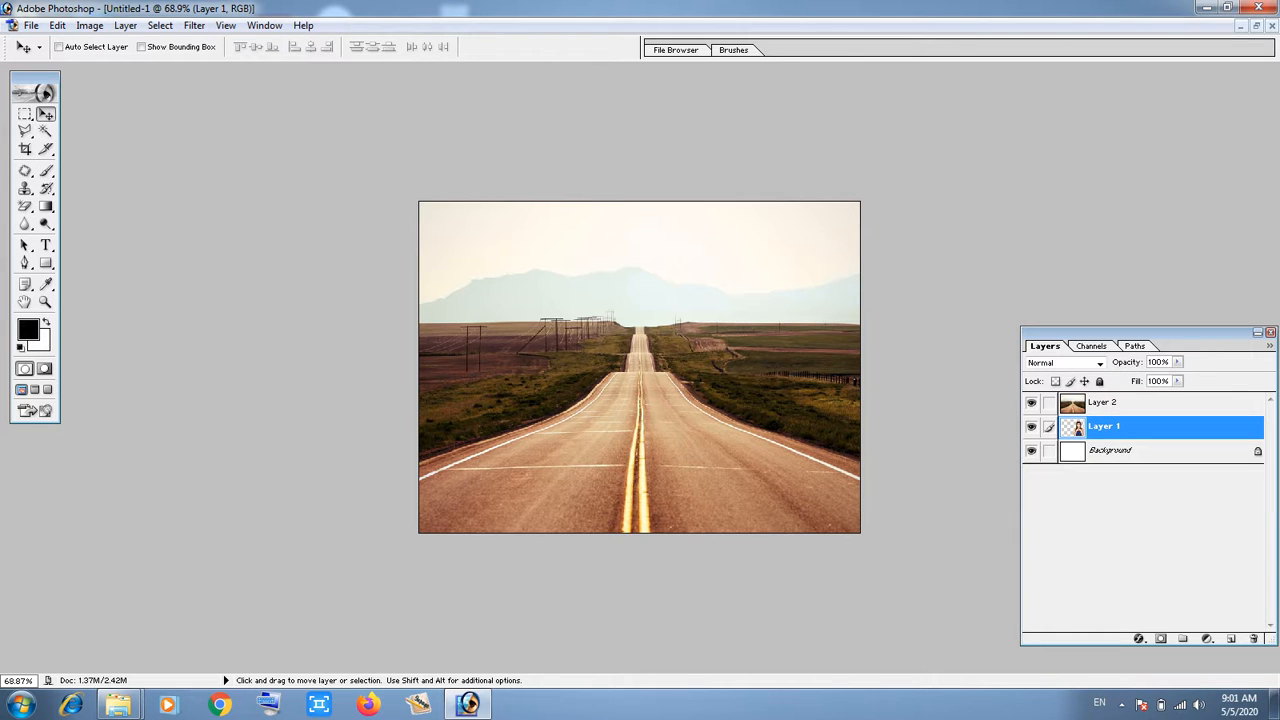
left_click_drag(1104, 427, 1104, 396)
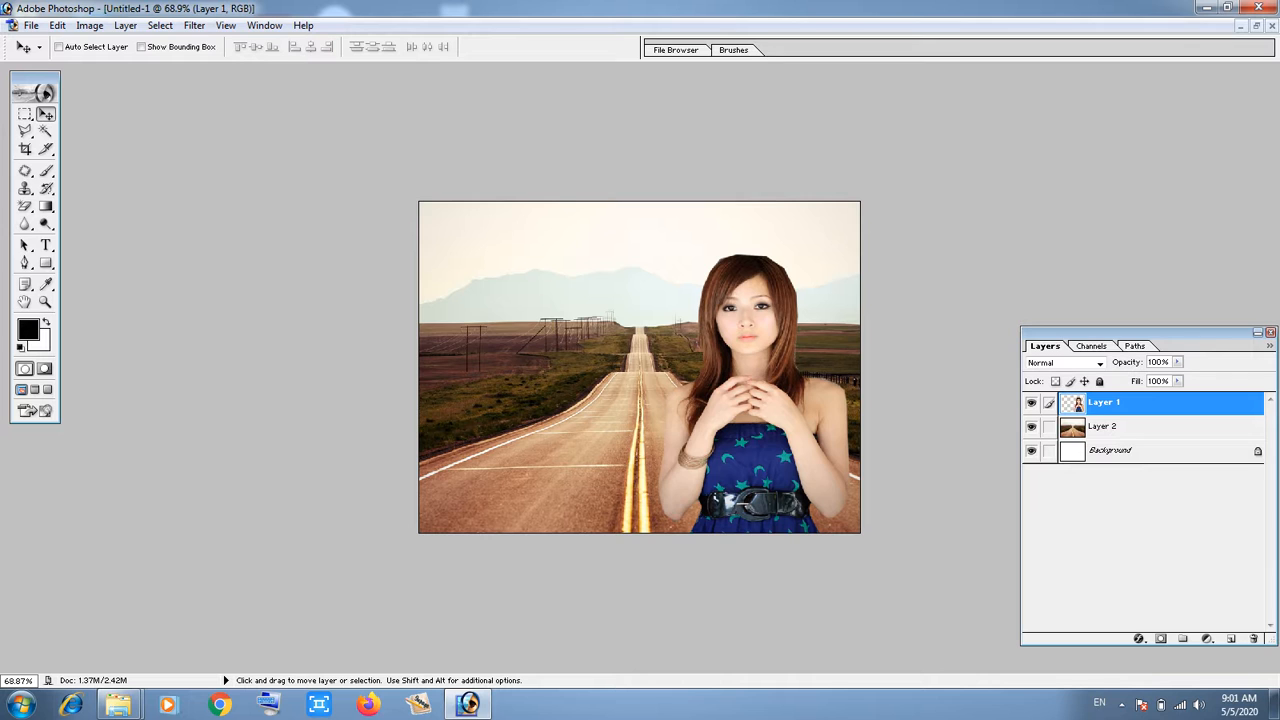
- Shift the woman slightly toward the canvas's right edge and place a duplicate of her level with her on the left half of the road image
right_click(772, 445)
left_click(806, 457)
mouse_move(745, 441)
left_mouse_down()
mouse_move(716, 443)
mouse_move(752, 445)
left_mouse_up()
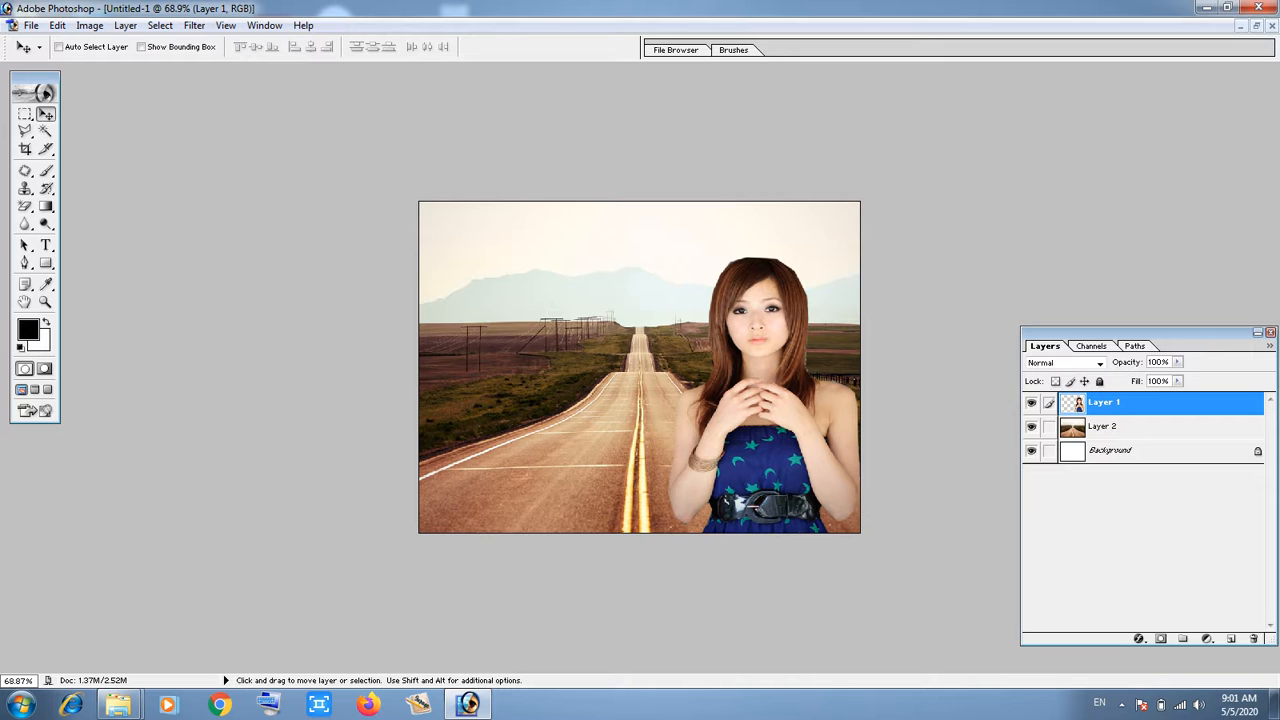
key("alt")
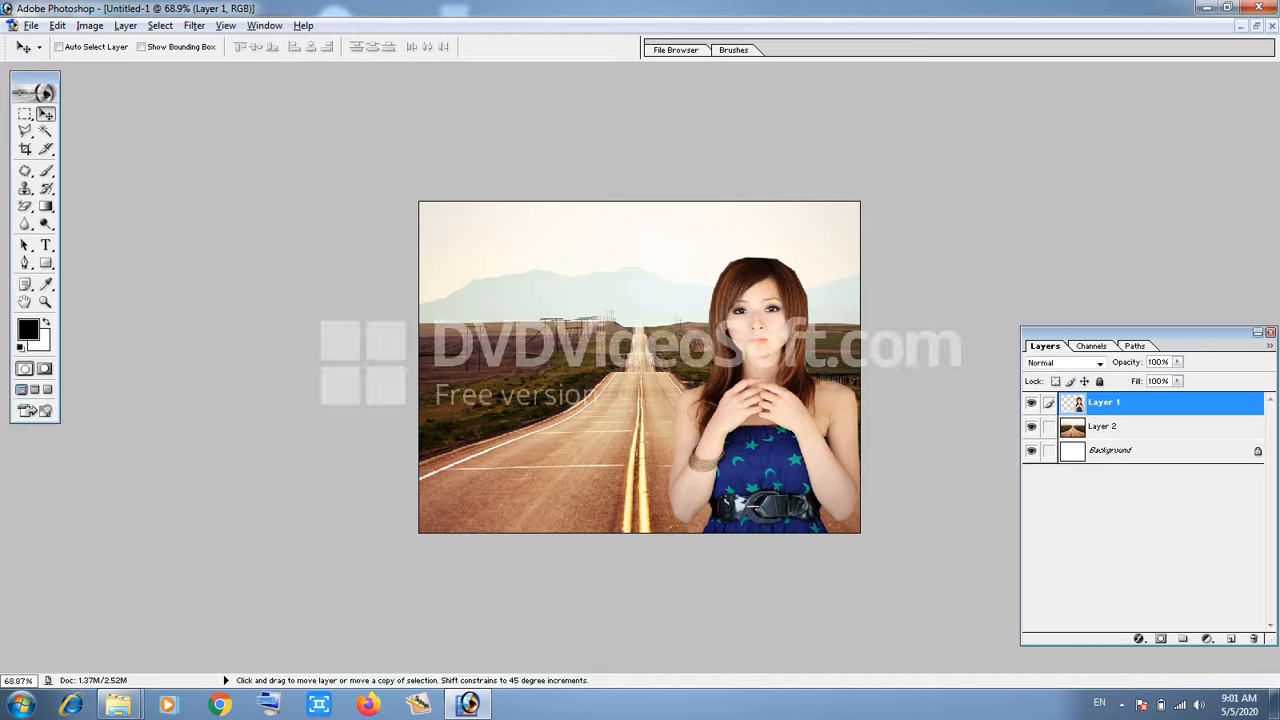
left_click_drag(760, 400, 518, 400)
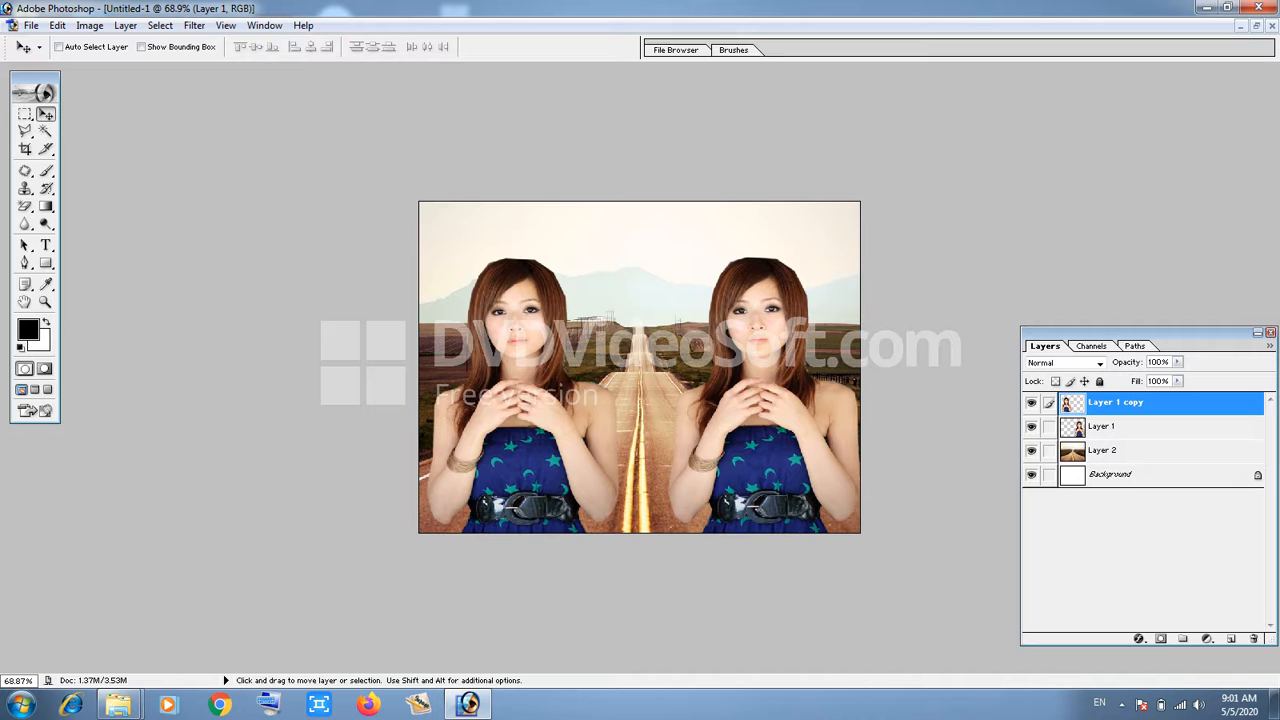
left_click(1121, 704)
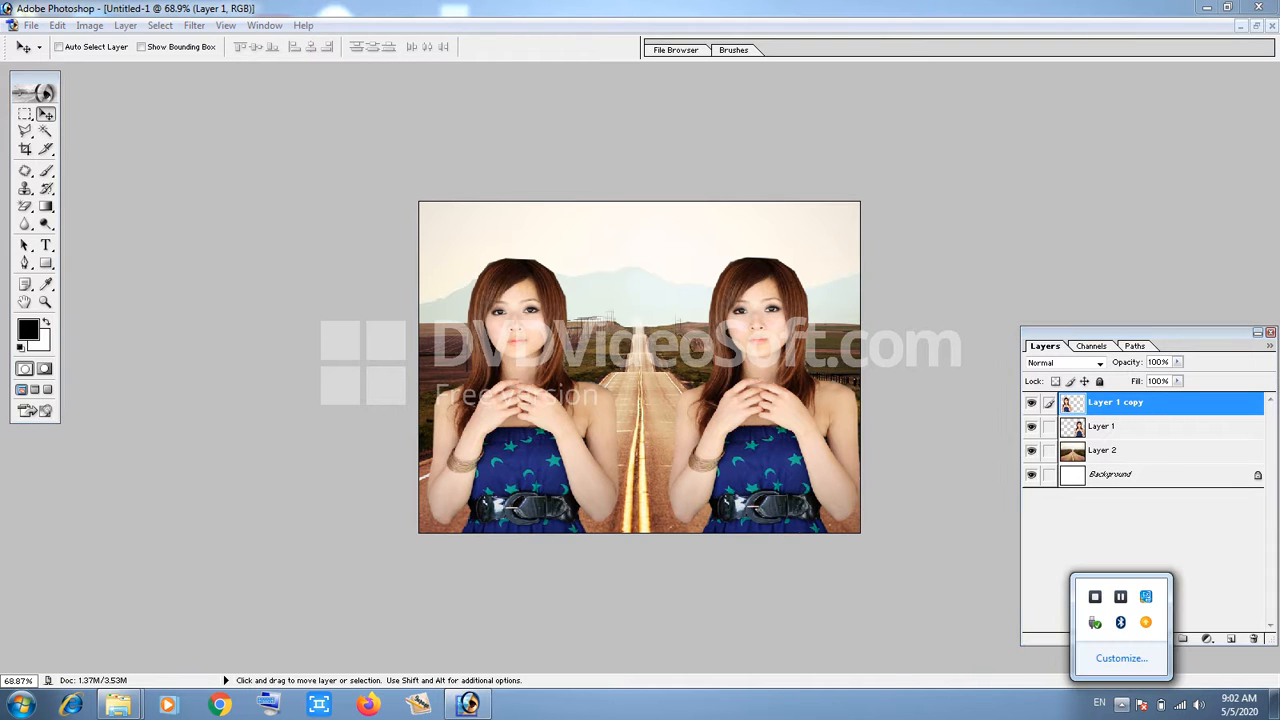